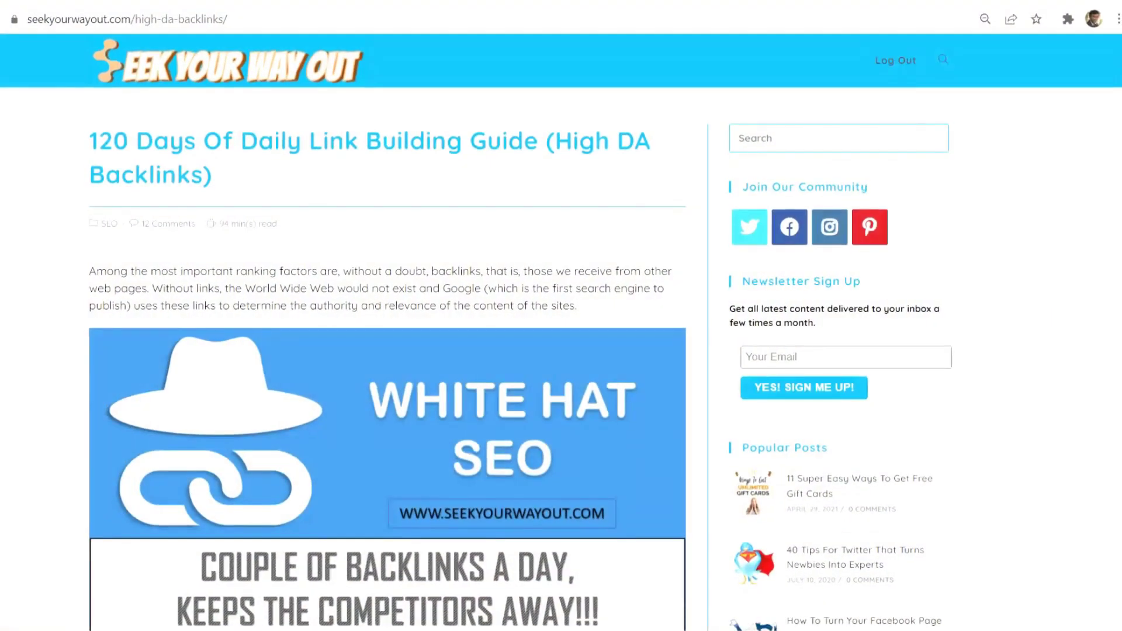
Scroll further down the 120 Days Of Daily Link Building Guide article.
scroll(561, 331, down, 4)
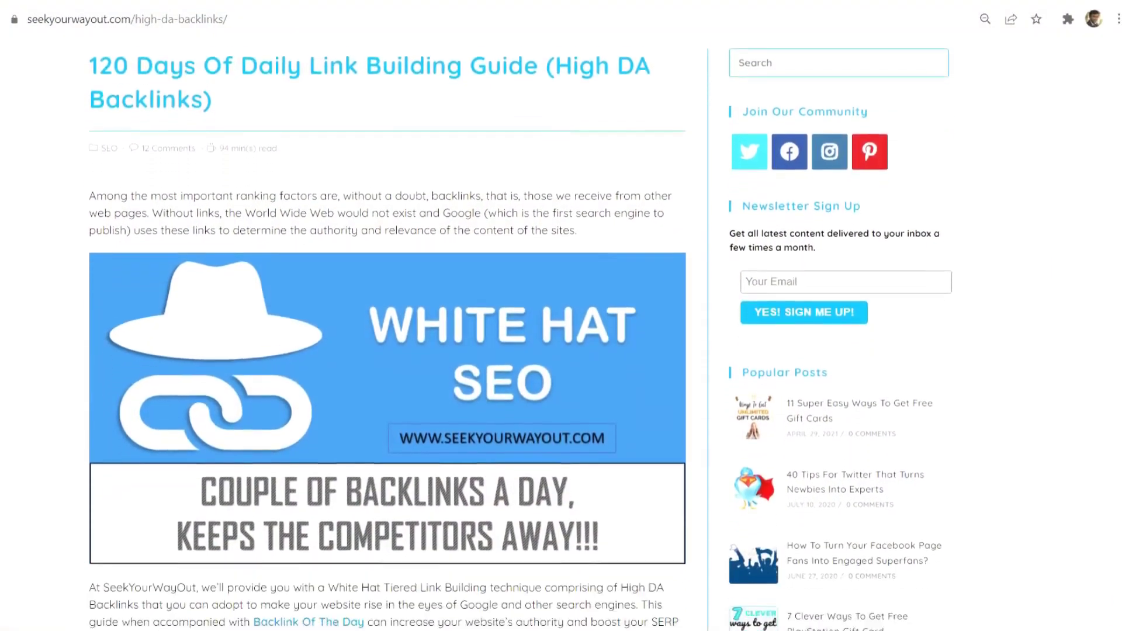
scroll(561, 332, down, 1)
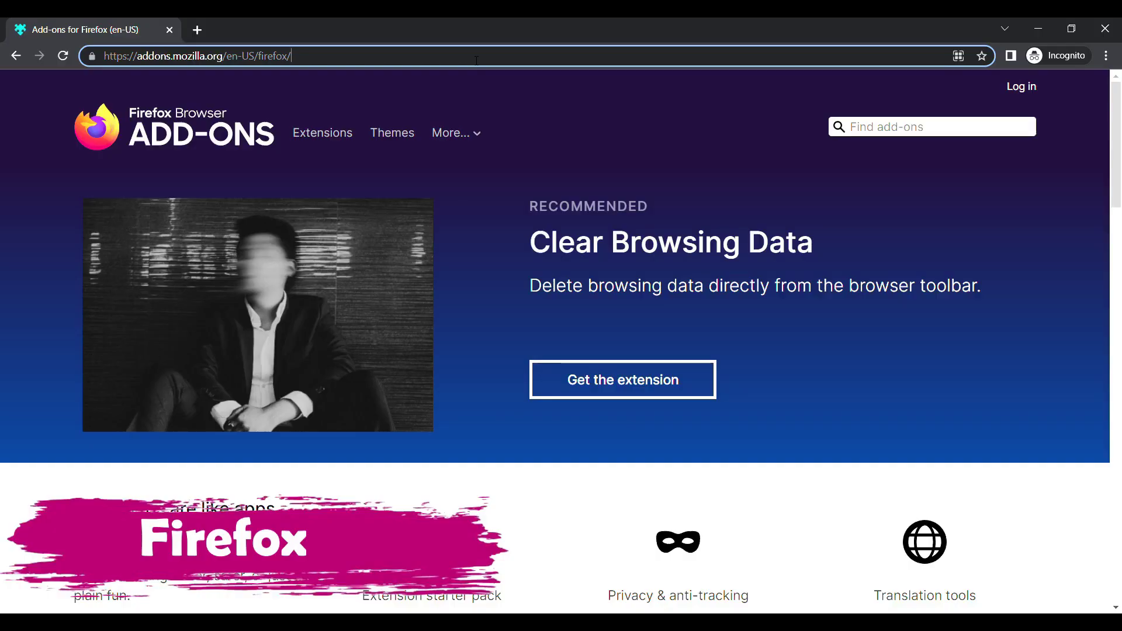
Sign in to Firefox Add-ons with the account e-mail and password.
scroll(1028, 77, down, 1)
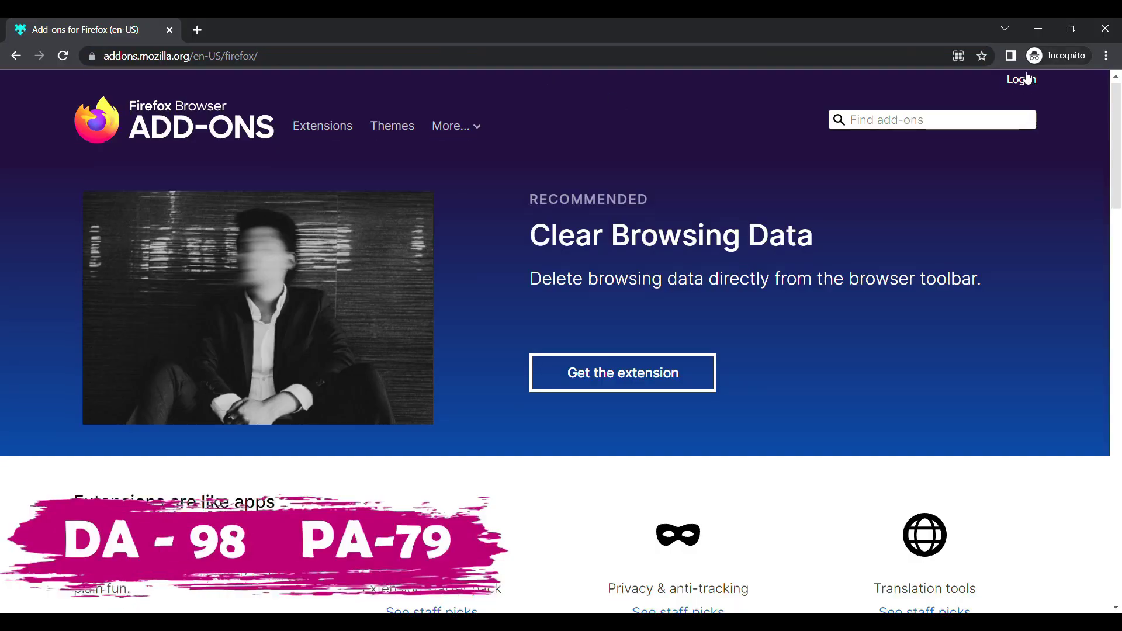
click(1026, 80)
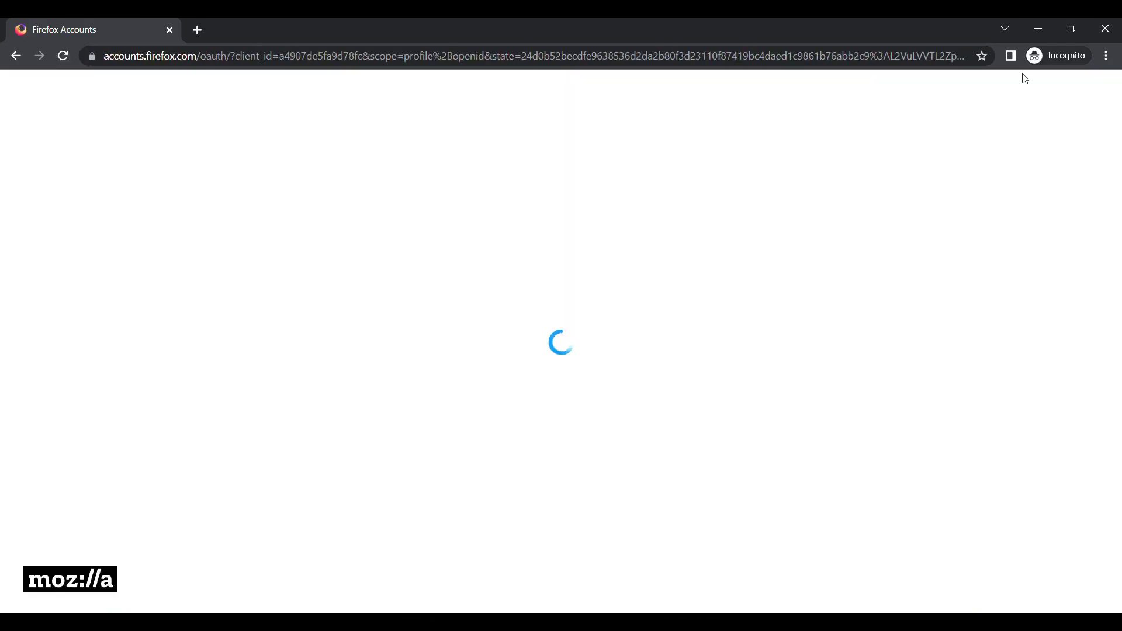
key(ctrl+v)
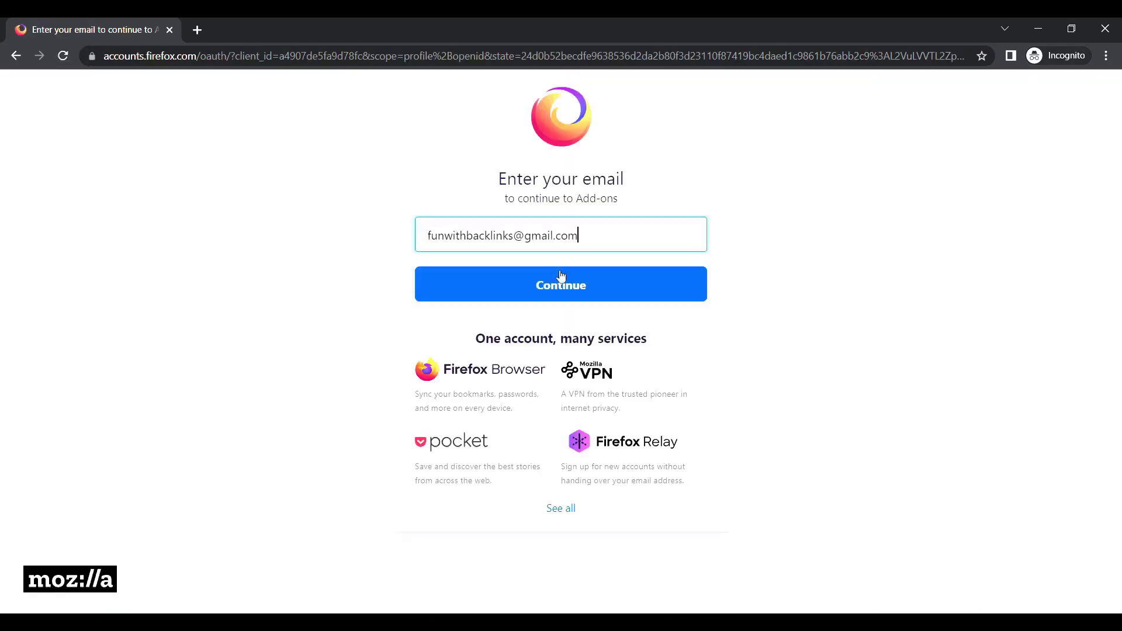
click(560, 281)
key(ctrl+v)
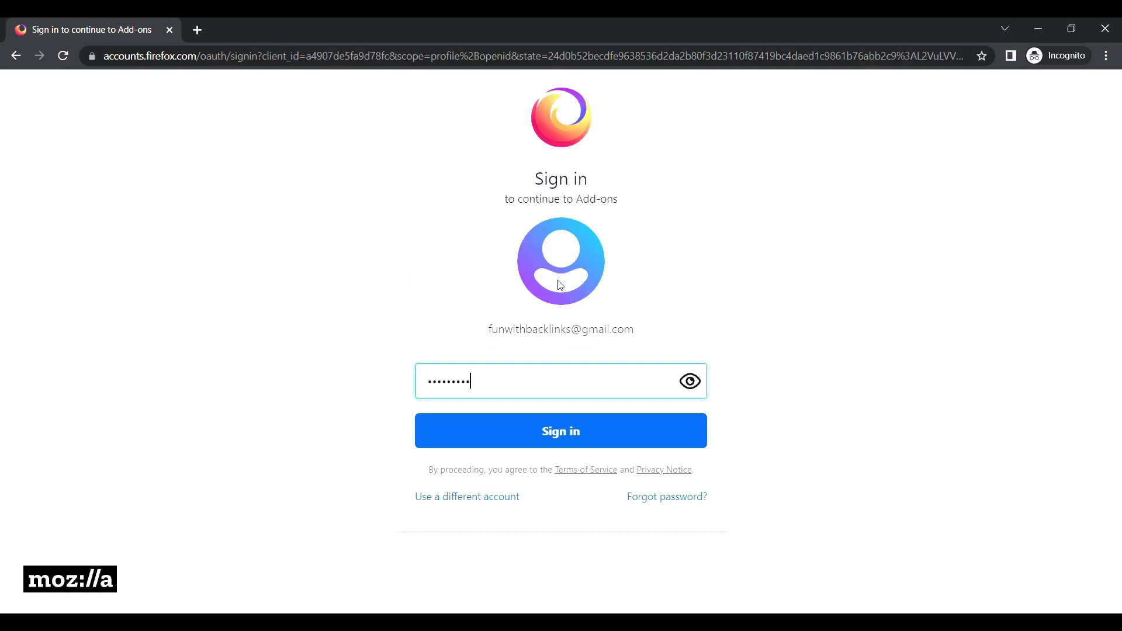
click(564, 431)
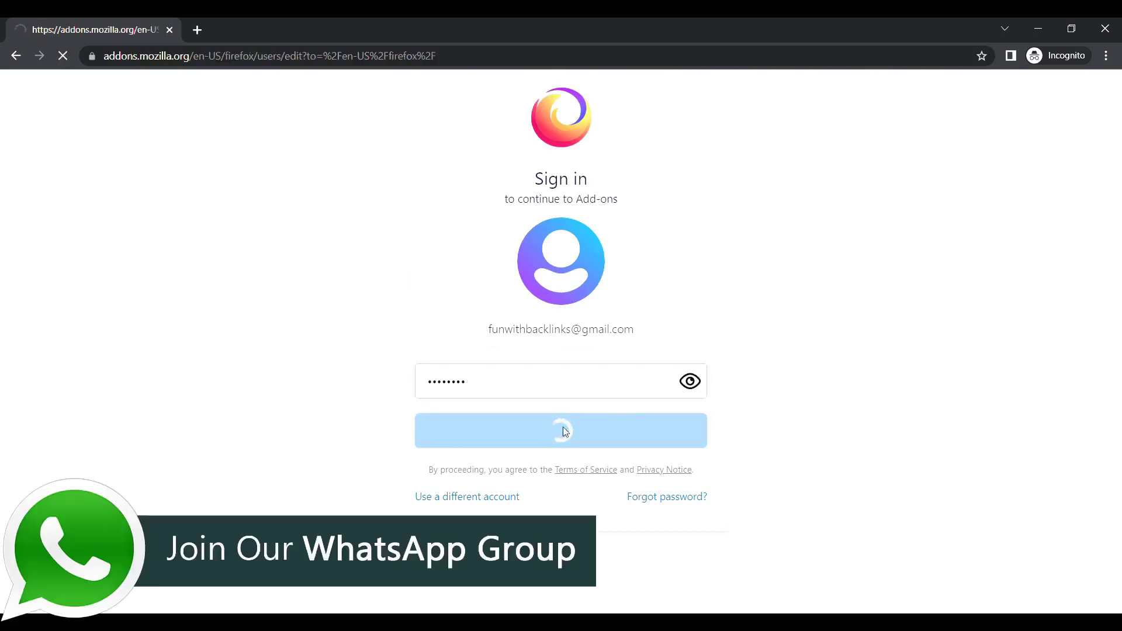
click(619, 413)
text(funwithbacklinks)
click(589, 464)
text(https://www.google.com)
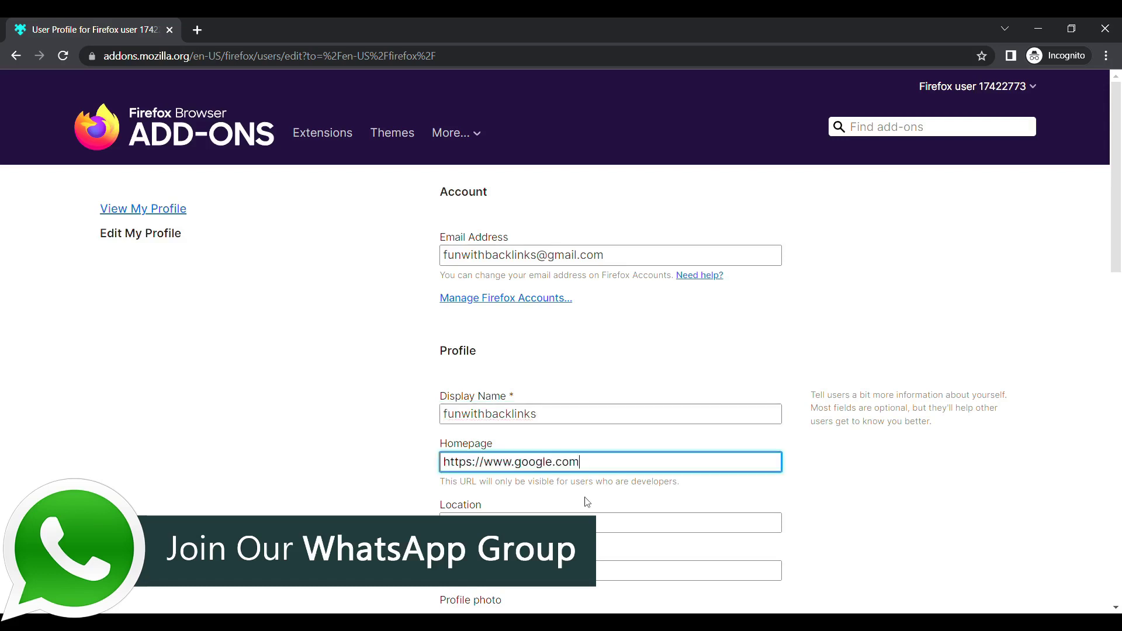
drag(1116, 234, 1097, 418)
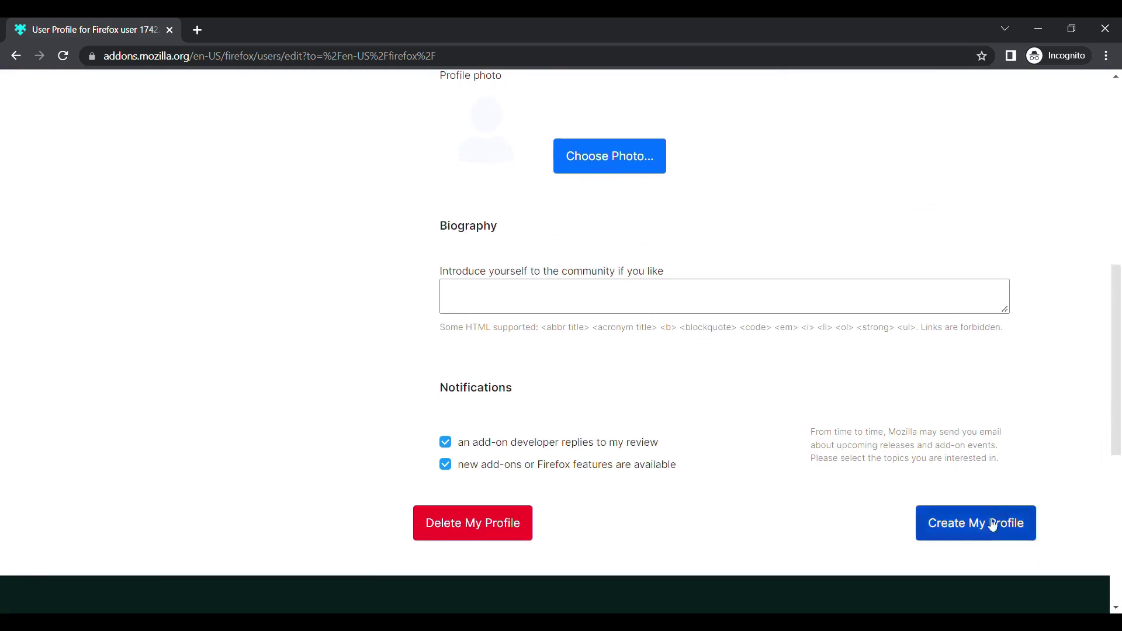
click(977, 533)
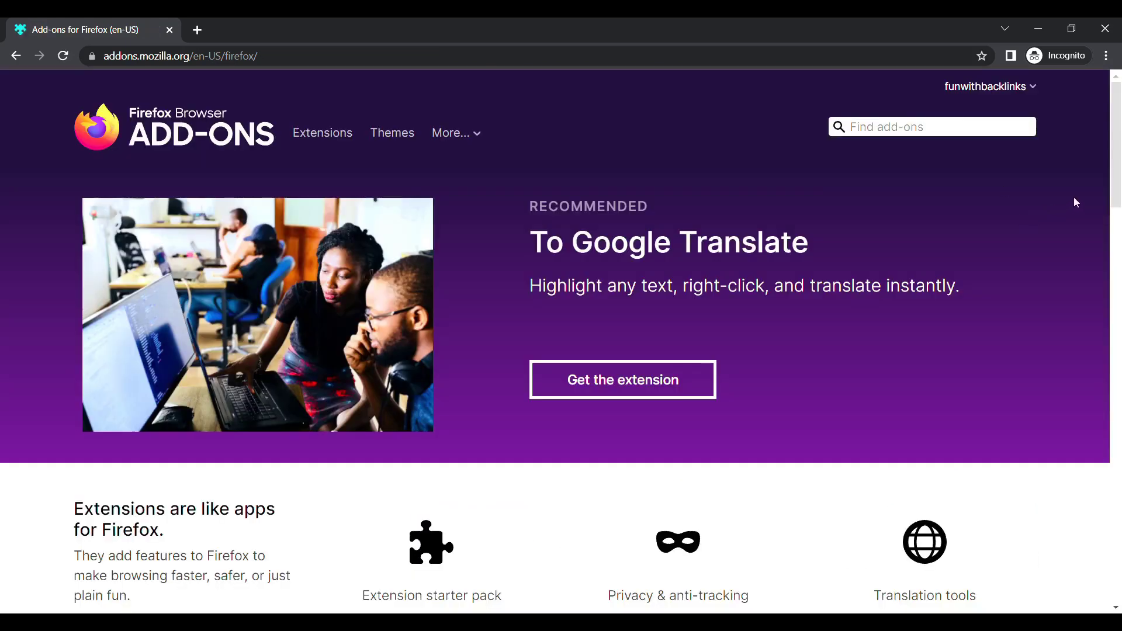
Open the public profile page and select its address in the address bar.
mouse_move(953, 83)
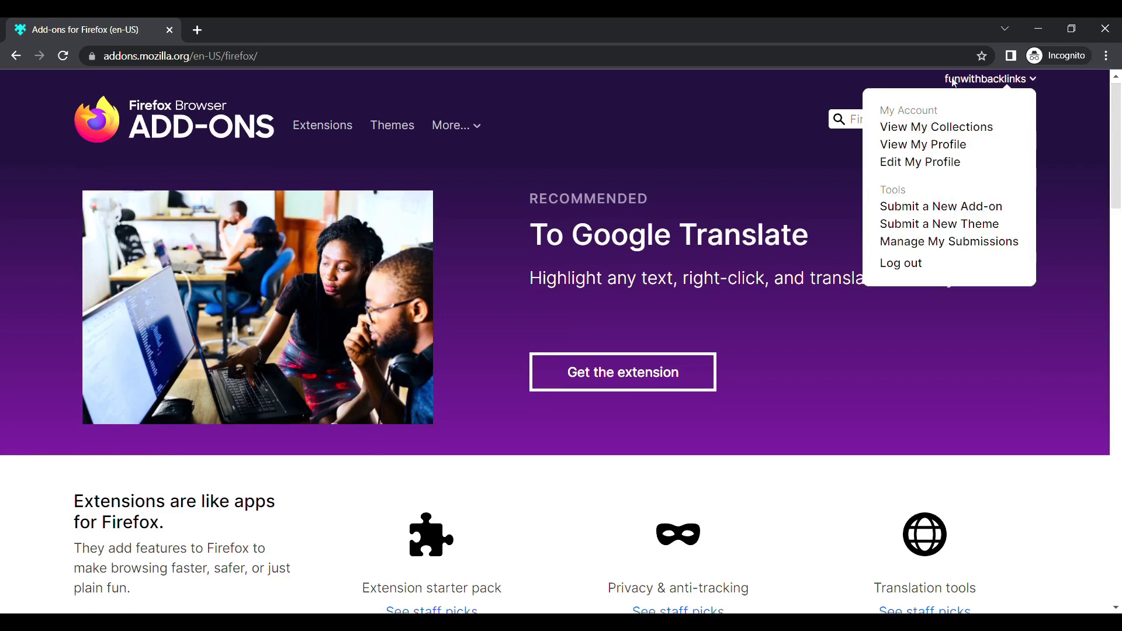
scroll(953, 83, down, 1)
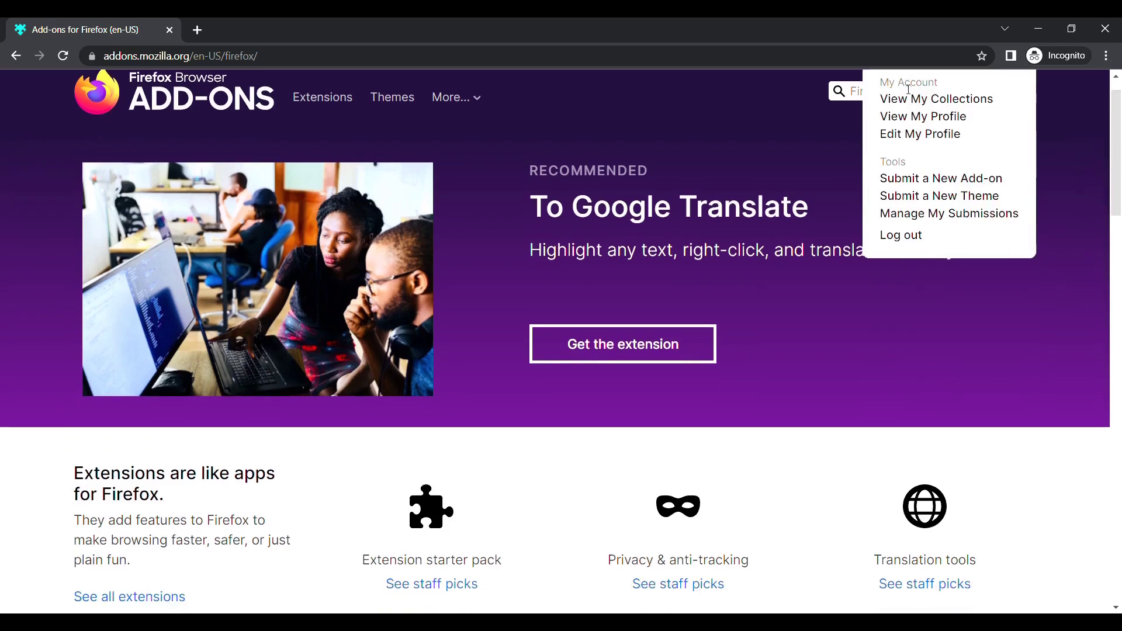
click(902, 118)
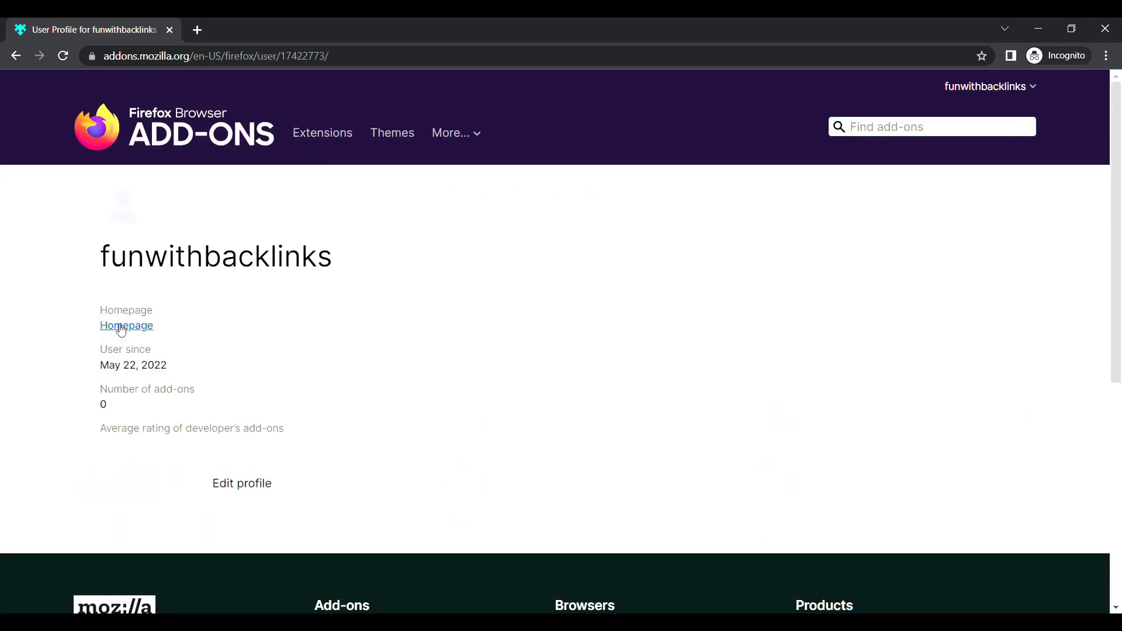
click(554, 53)
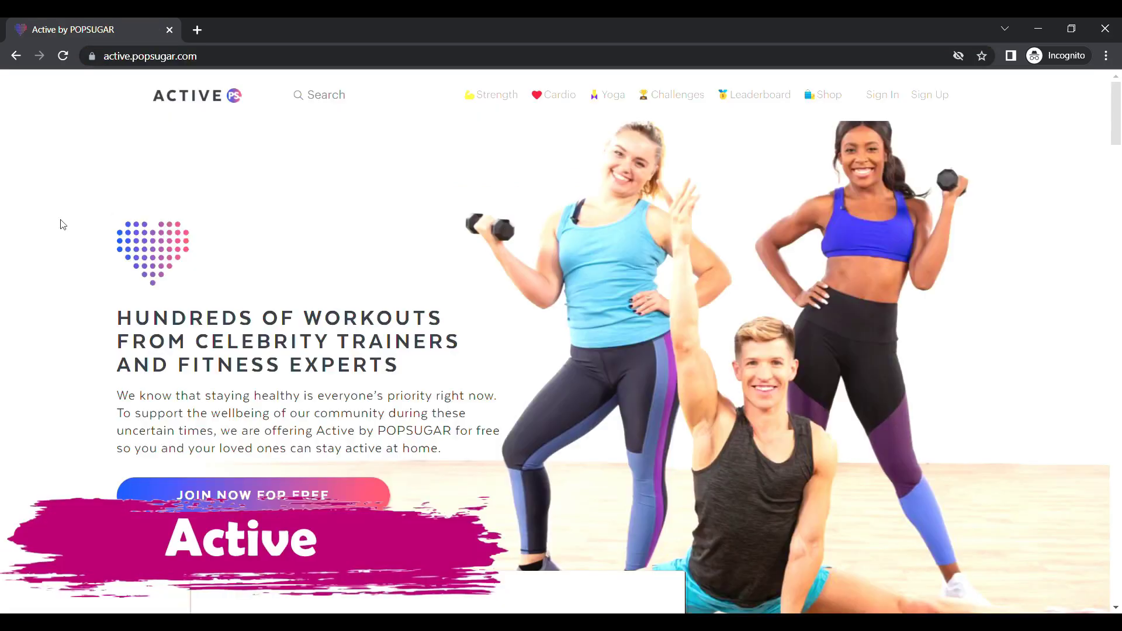
Sign up for a new Active by POPSUGAR account.
click(925, 100)
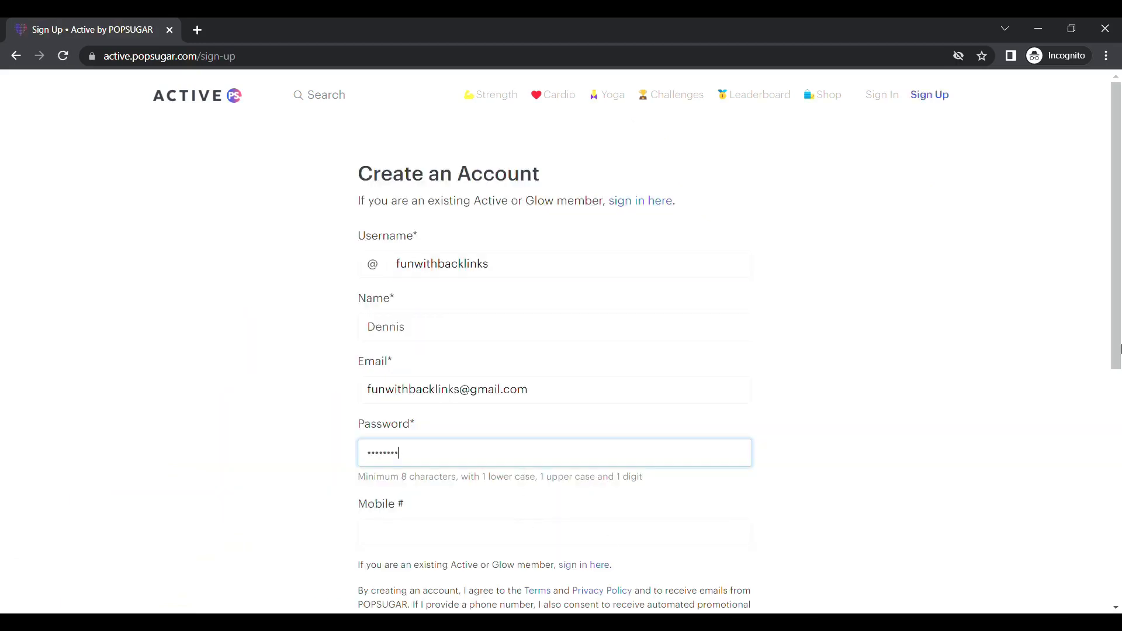
drag(1117, 321, 1118, 440)
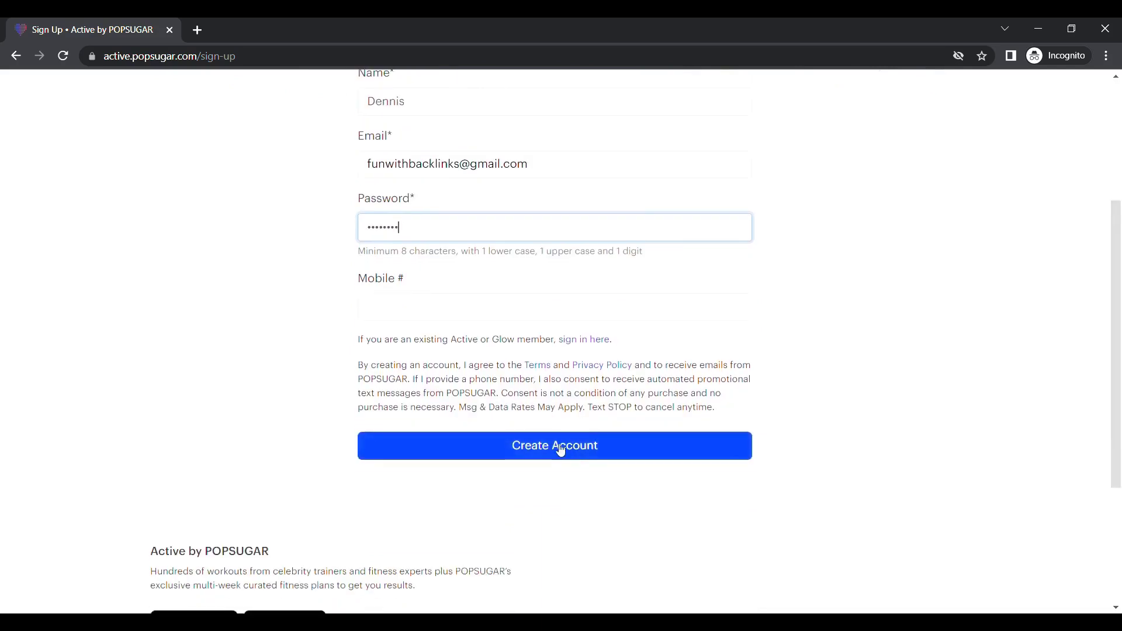
click(554, 451)
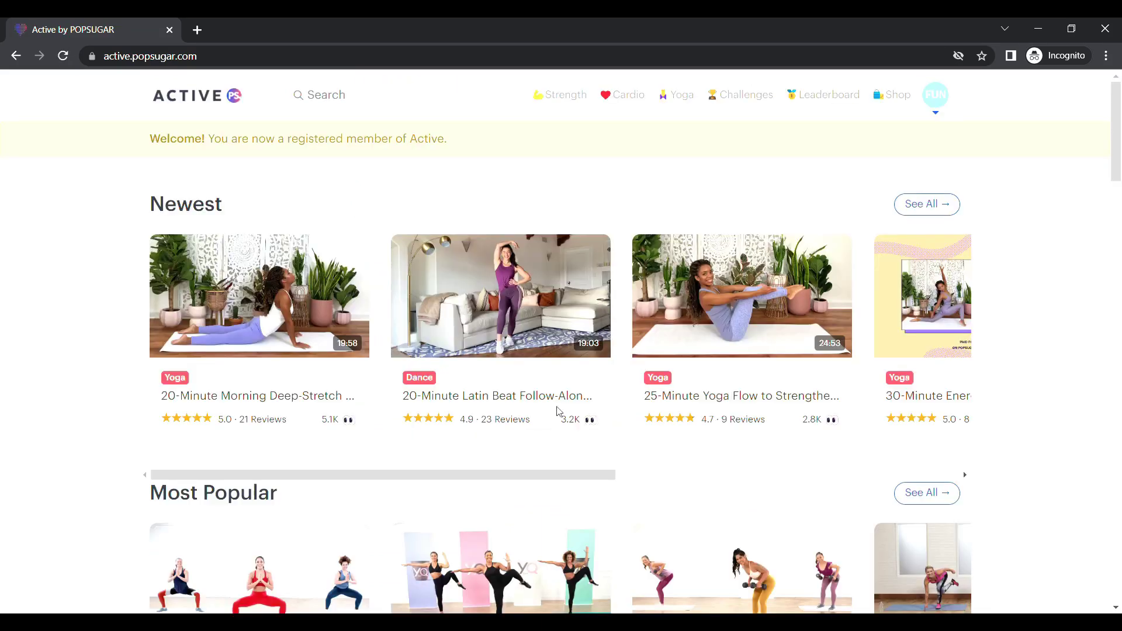
click(933, 103)
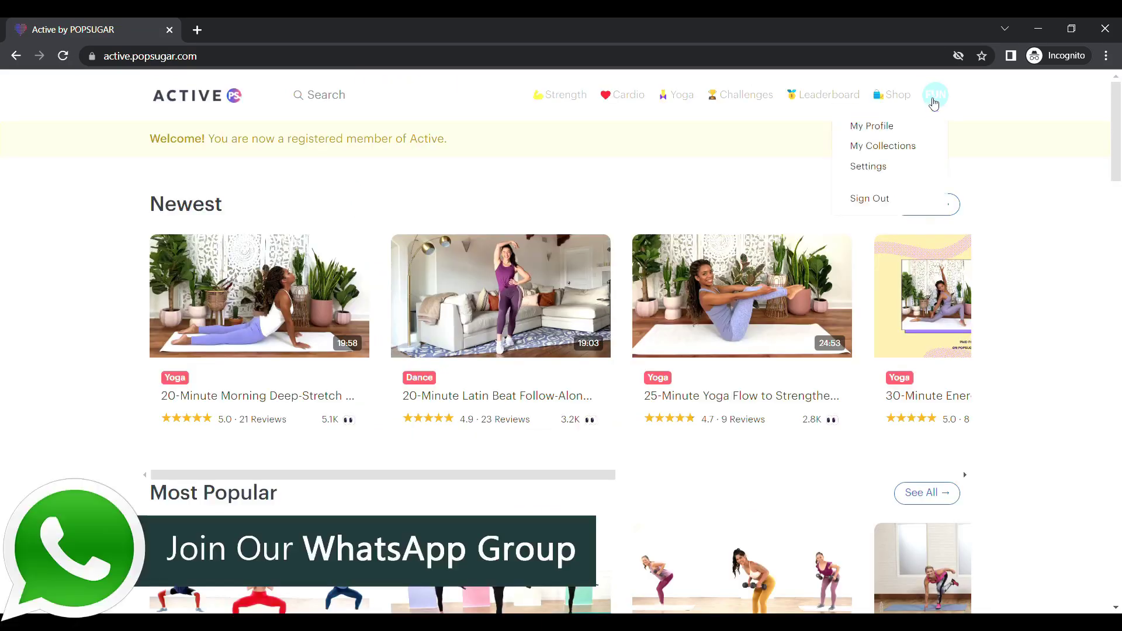
click(883, 166)
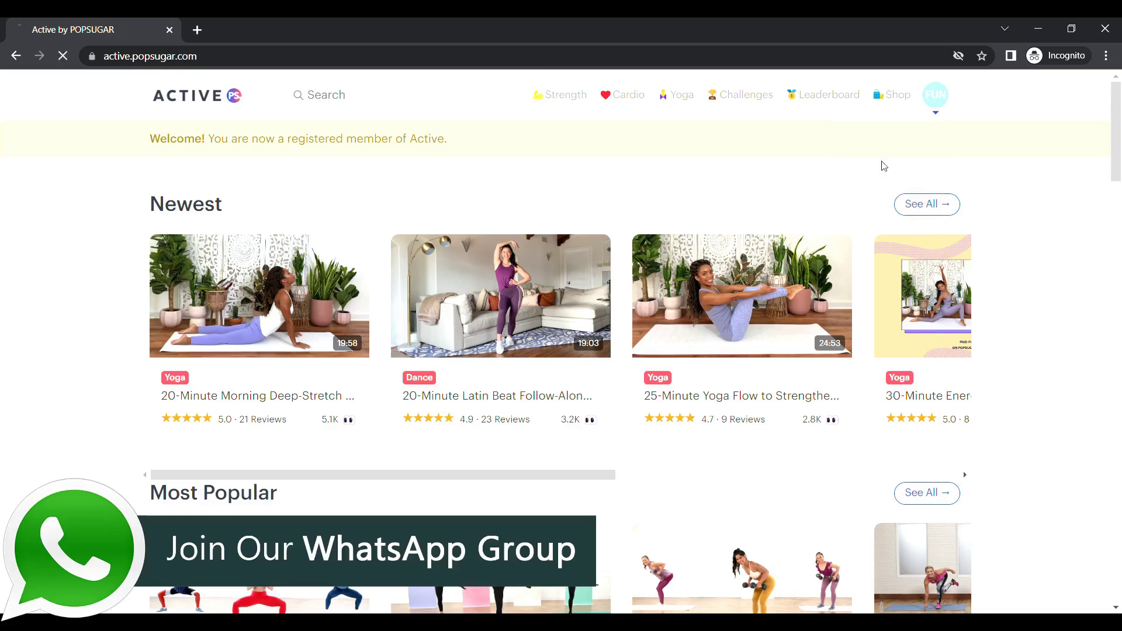
drag(1119, 206, 1119, 387)
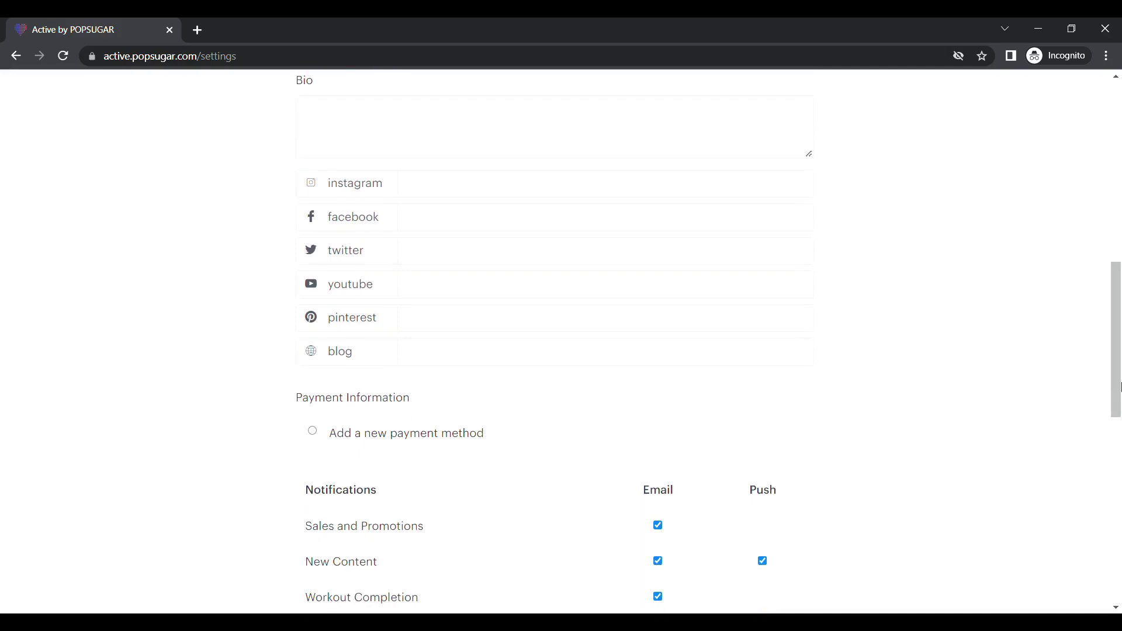
click(520, 361)
text(https://www.google.com)
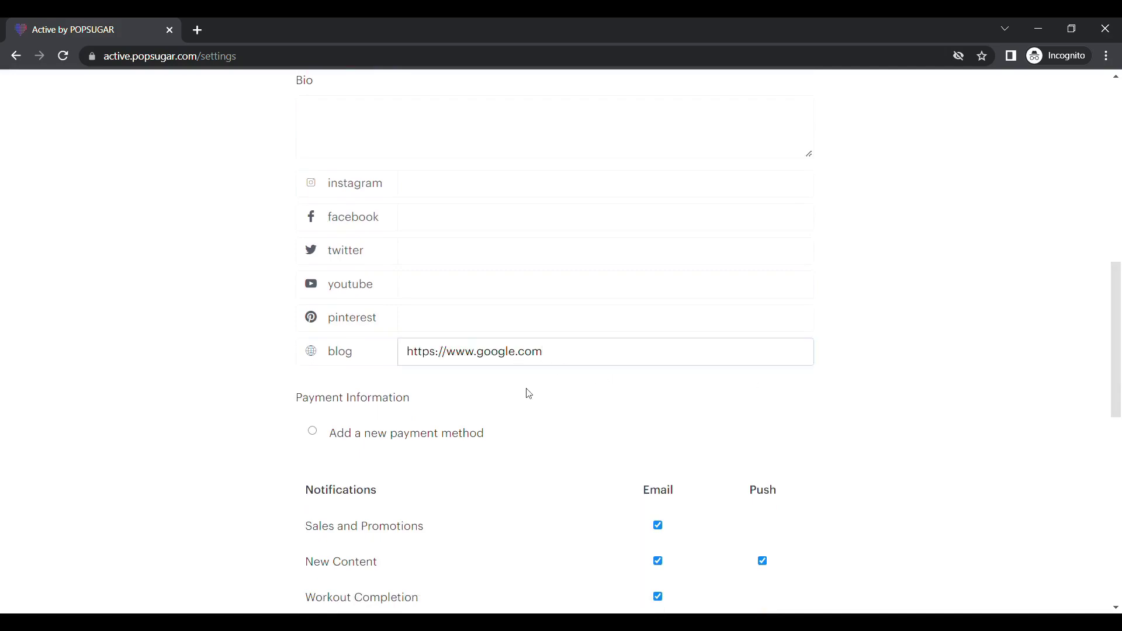
drag(1119, 364, 1120, 494)
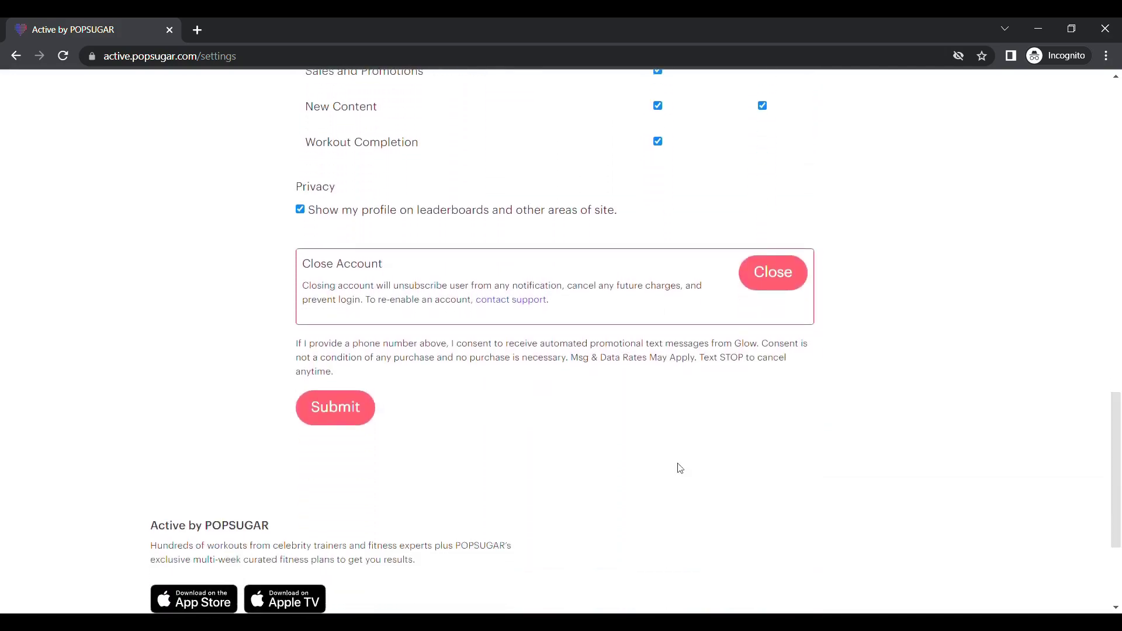
click(332, 409)
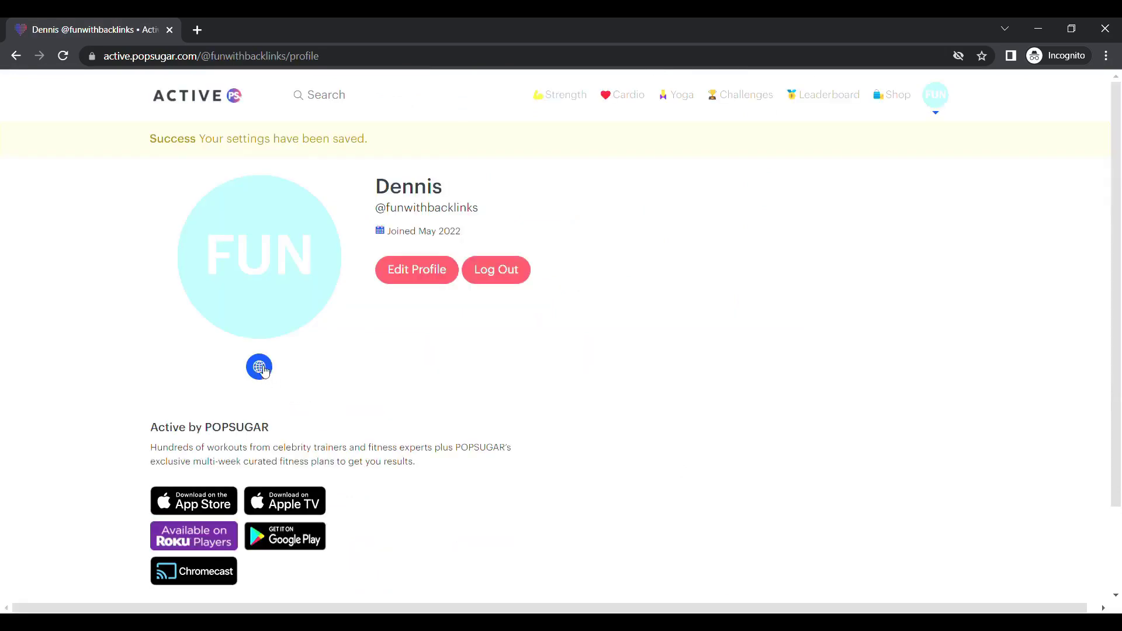
click(387, 56)
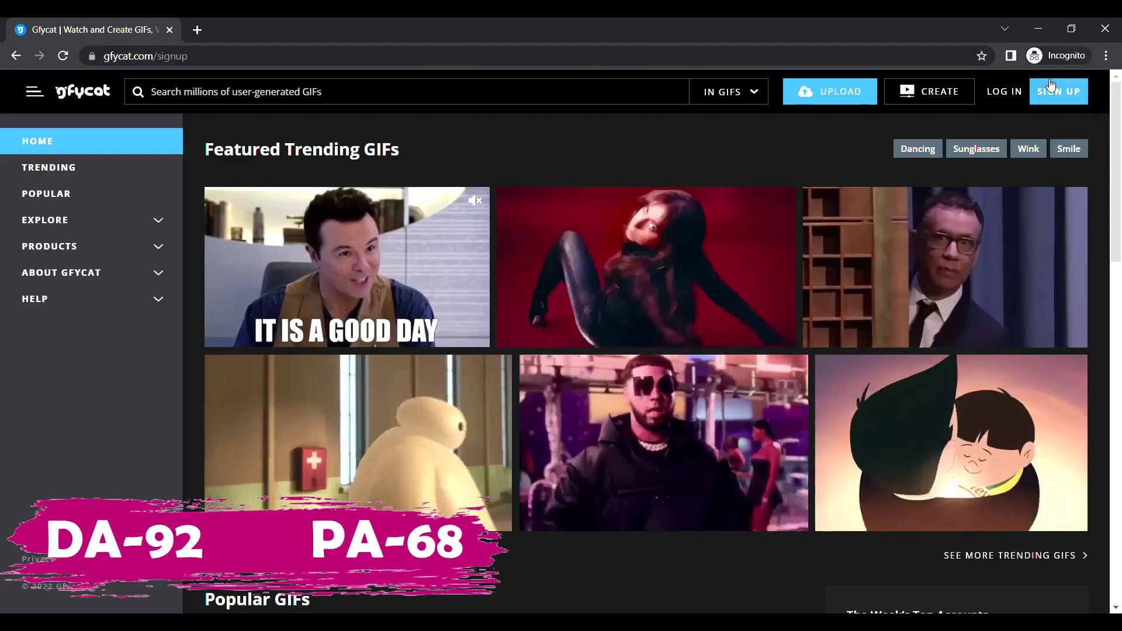
Register a new Gfycat account, accepting the terms of service.
click(1050, 85)
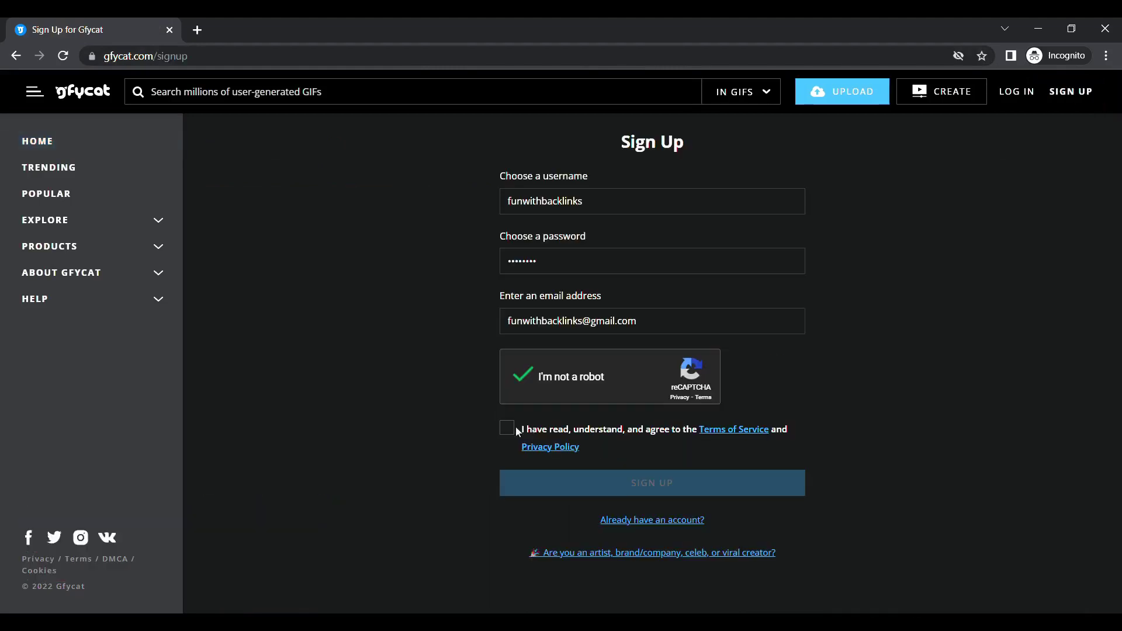
click(508, 430)
click(649, 485)
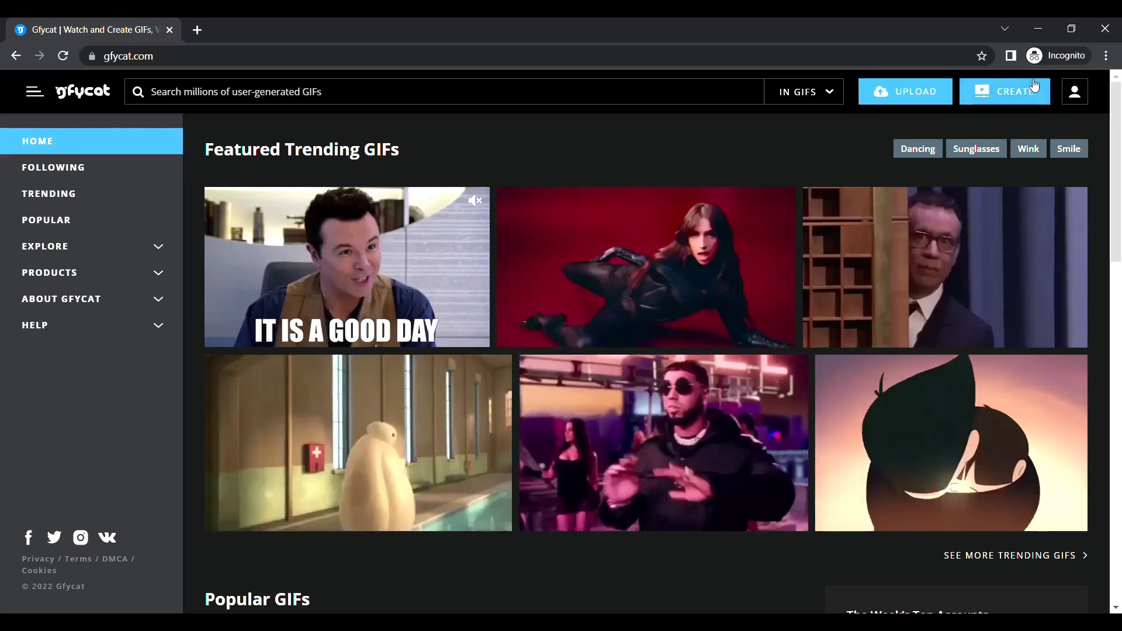
click(1084, 85)
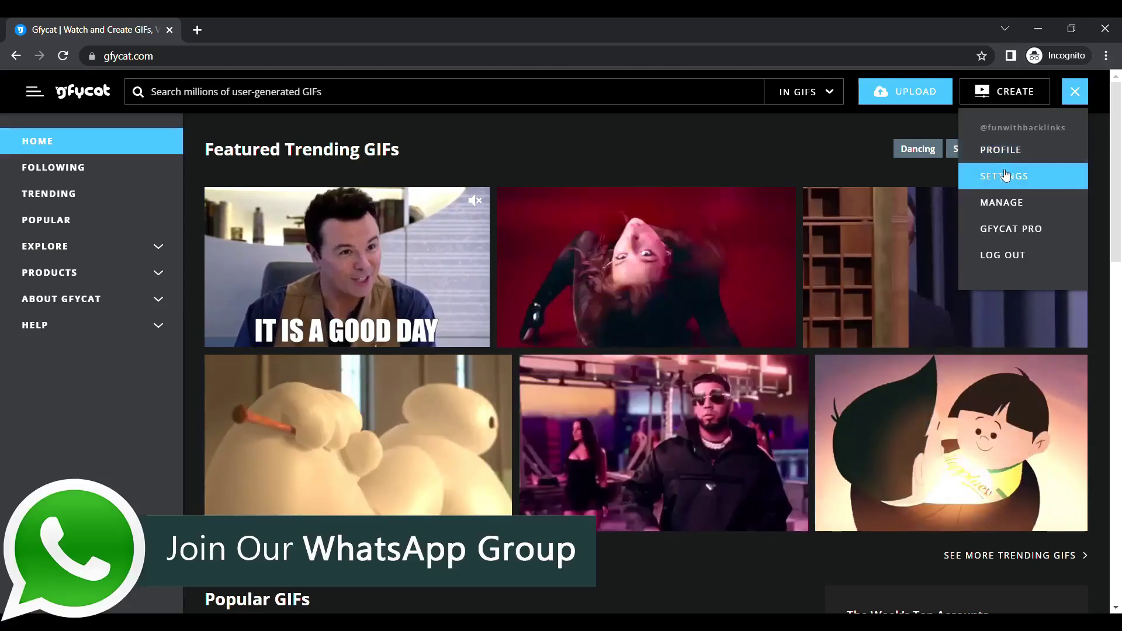
click(1003, 174)
scroll(1119, 352, down, 5)
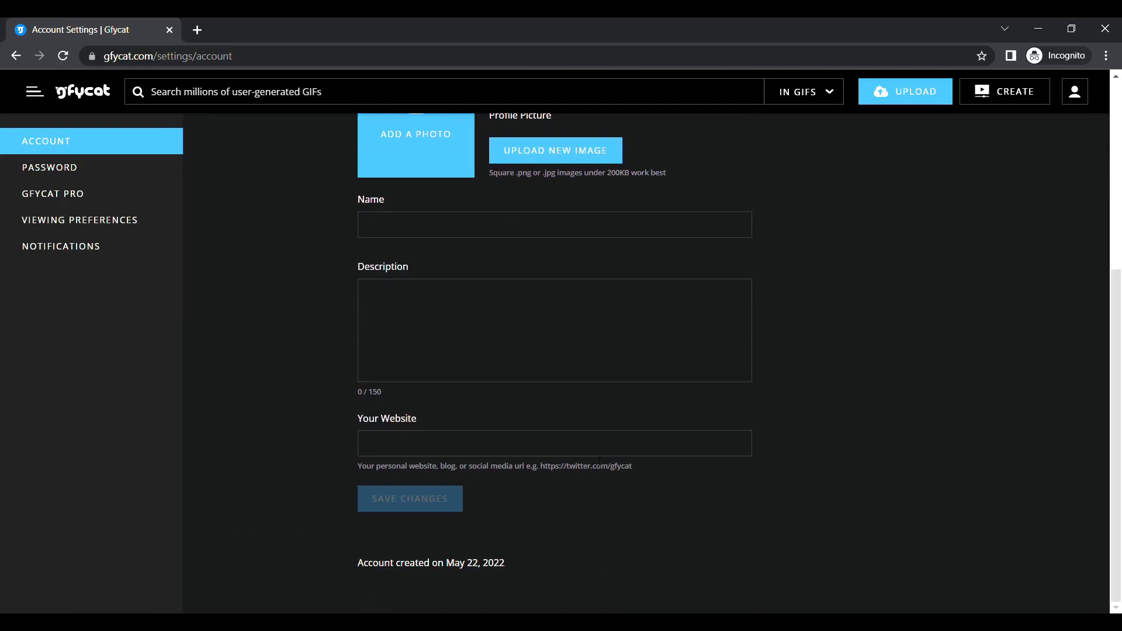
click(557, 451)
text(https://www.google.com)
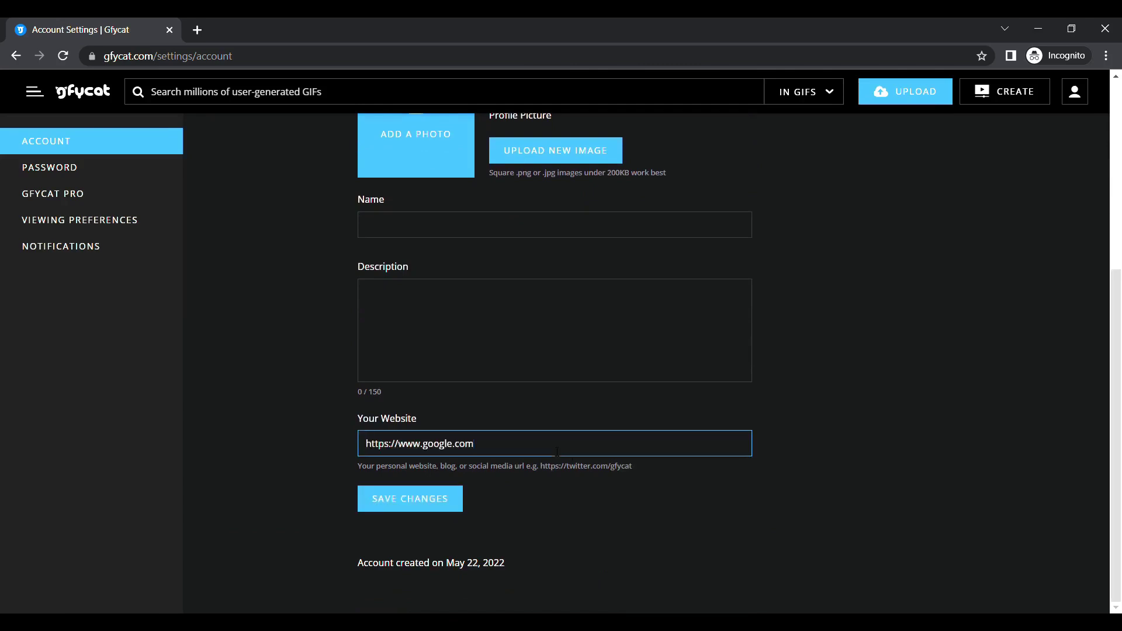
key(shift+Tab)
key(shift+Tab)
text(funwithbacklinks)
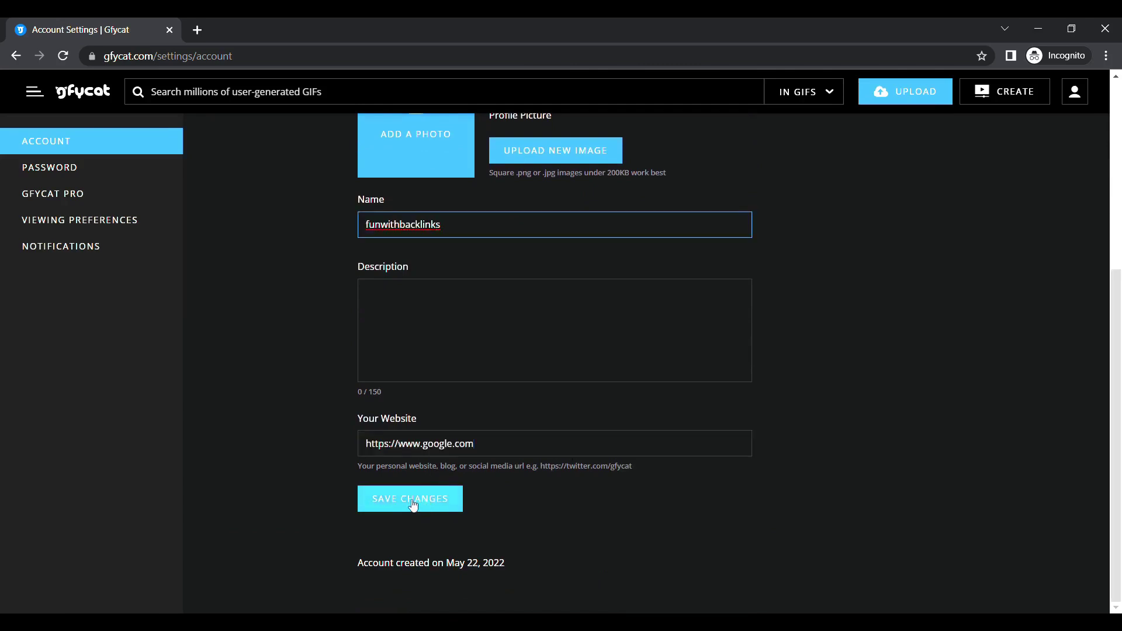
click(410, 502)
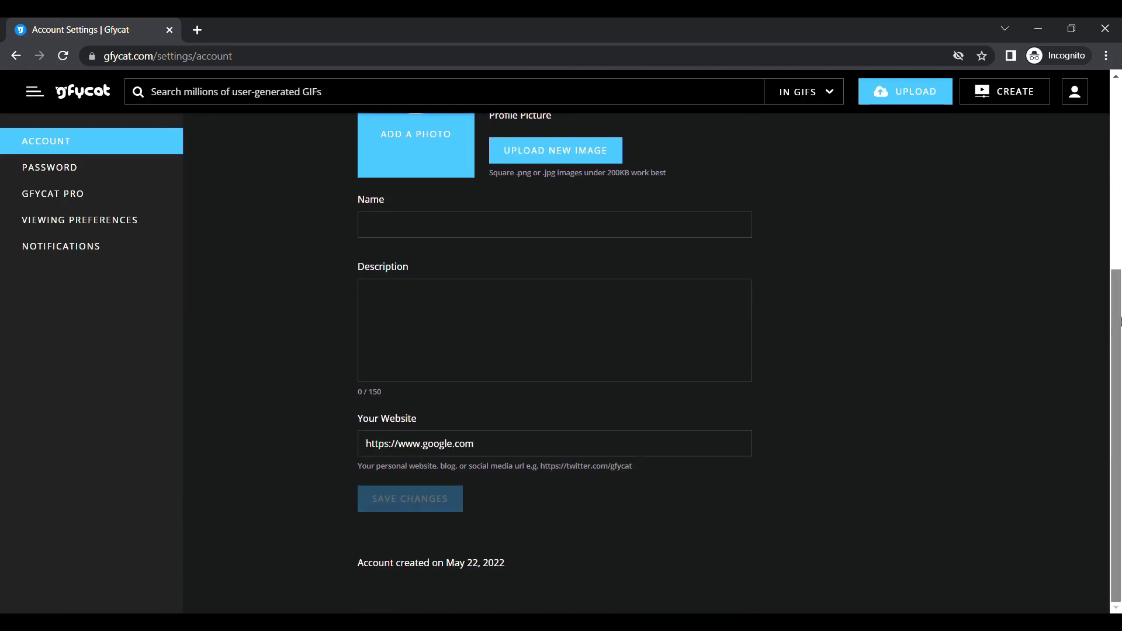
Open the public Gfycat profile from the account menu.
drag(1119, 320, 1119, 117)
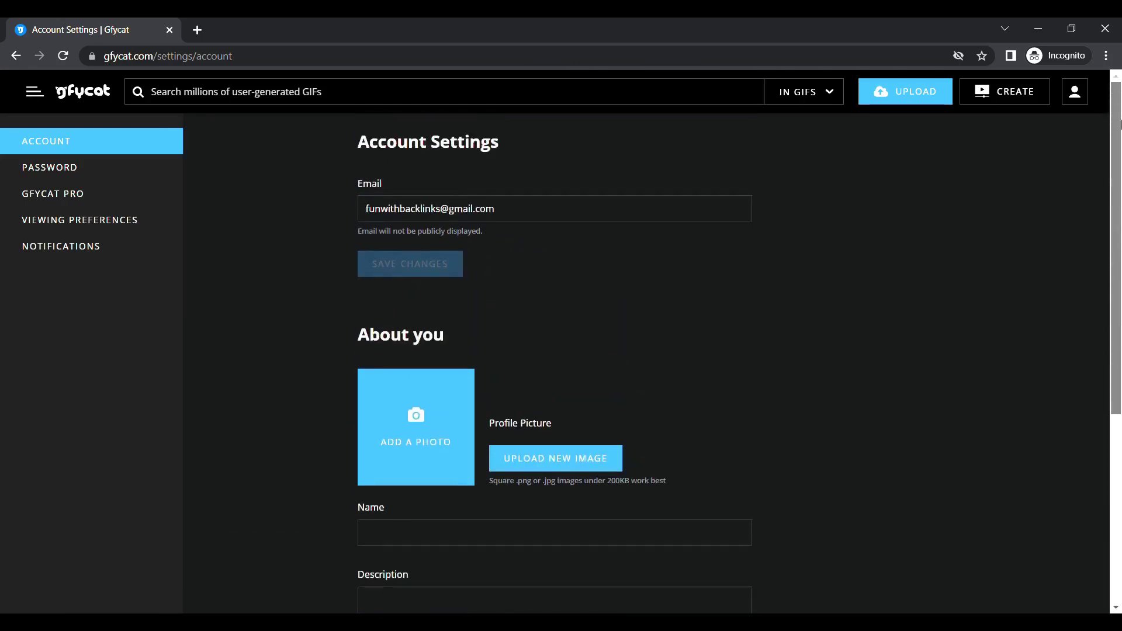
click(1080, 85)
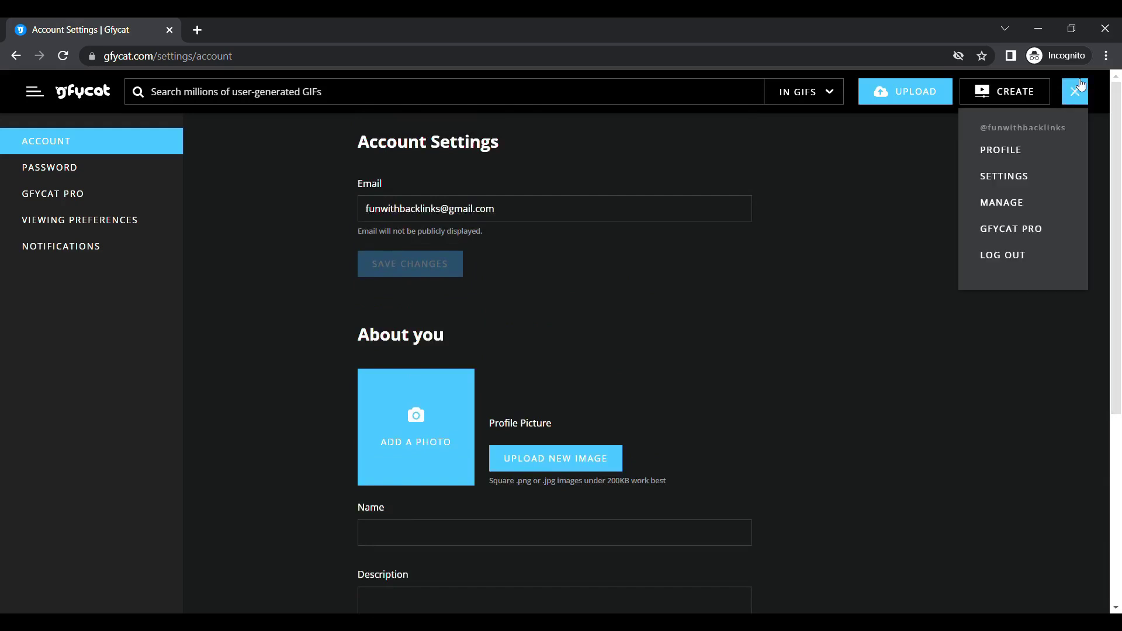
click(1015, 153)
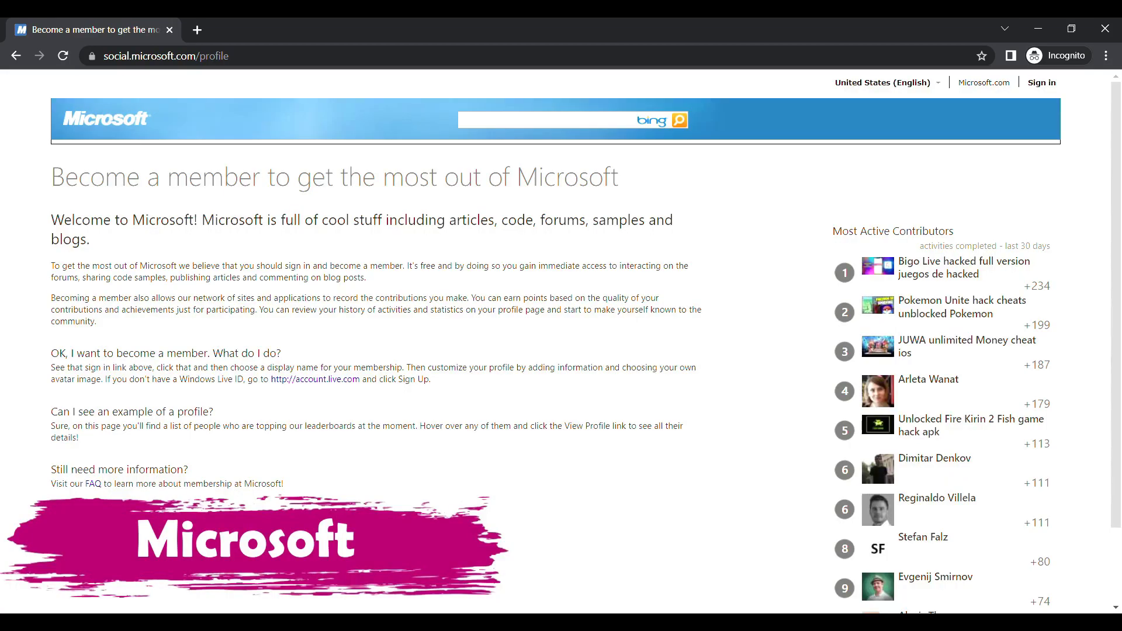
Sign in to Microsoft with the account e-mail and password and open the profile editor.
click(1043, 84)
key(ctrl+v)
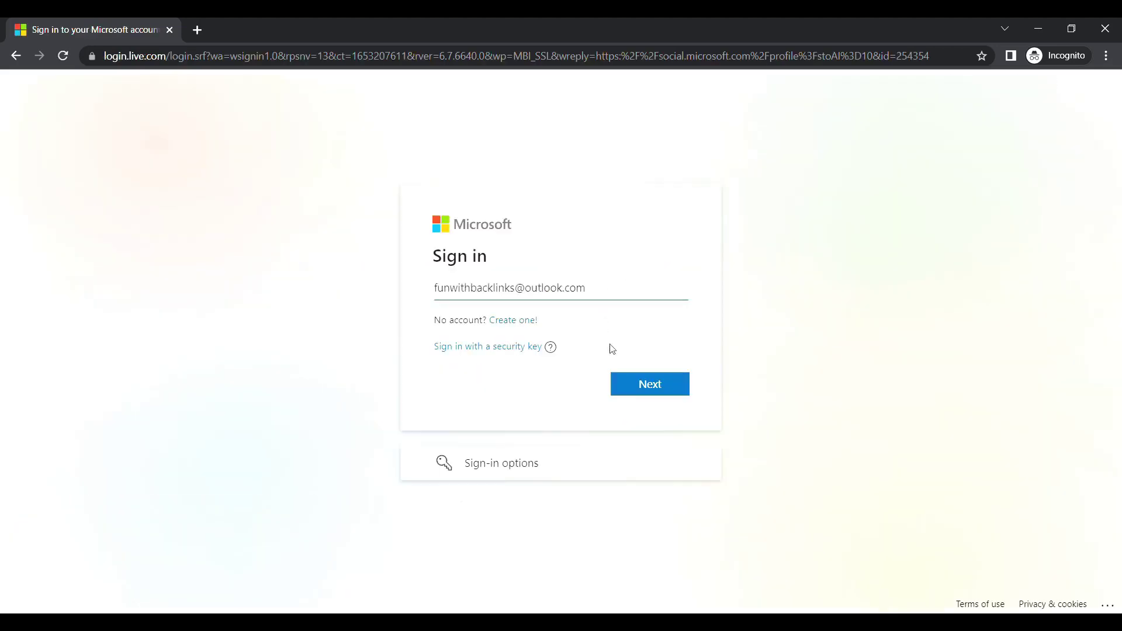
click(648, 393)
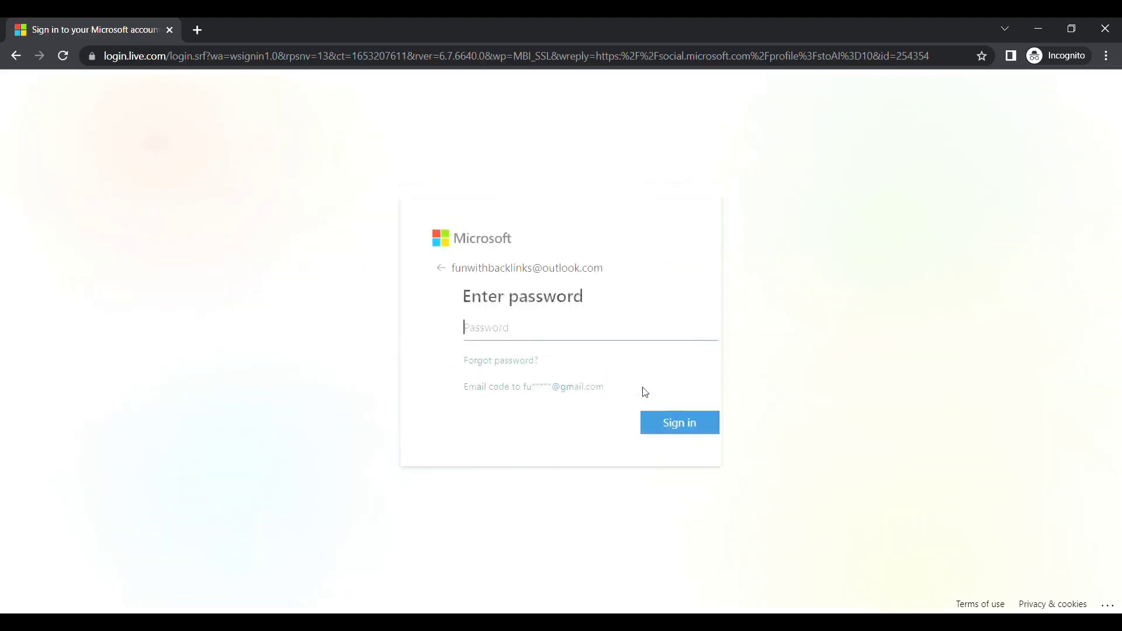
key(ctrl+v)
click(651, 426)
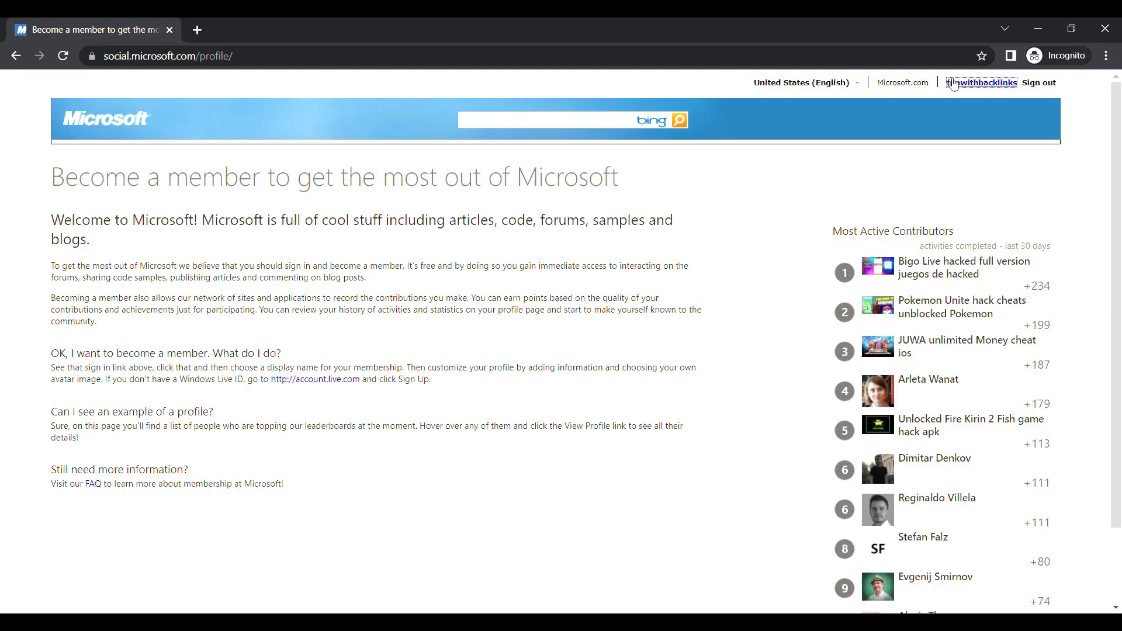
click(954, 83)
click(836, 86)
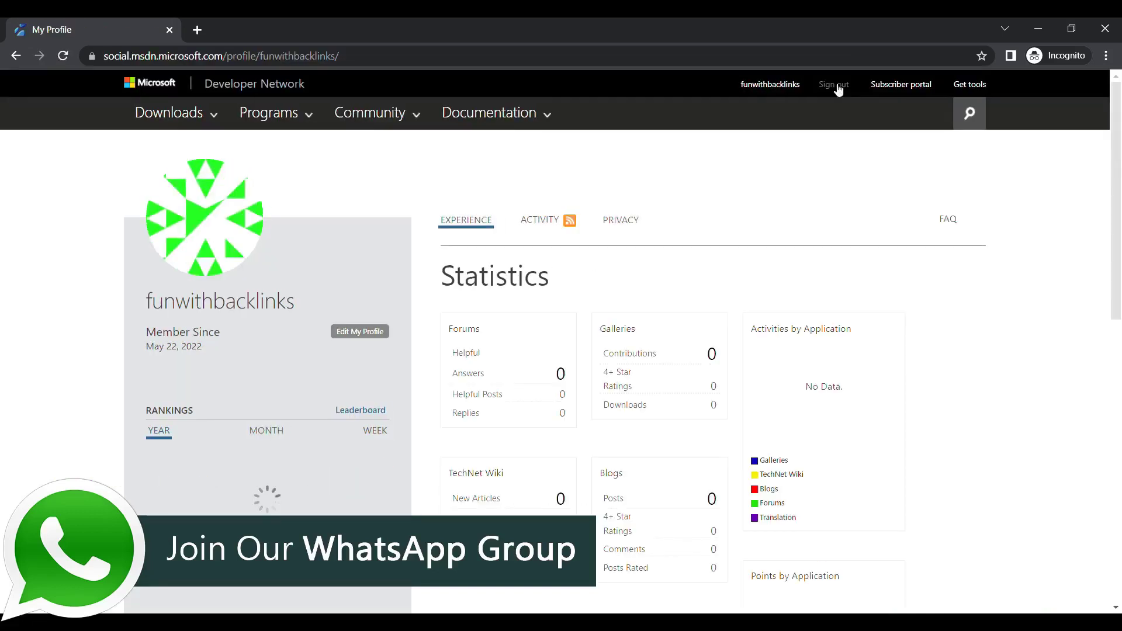
click(361, 331)
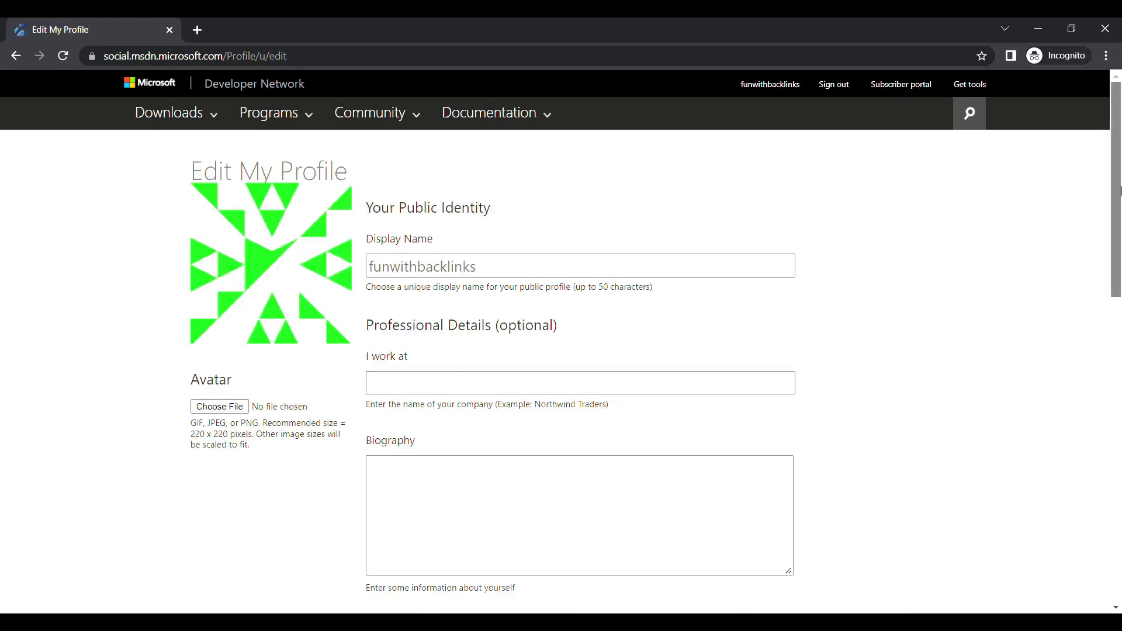
scroll(1119, 235, down, 2)
scroll(1119, 235, down, 5)
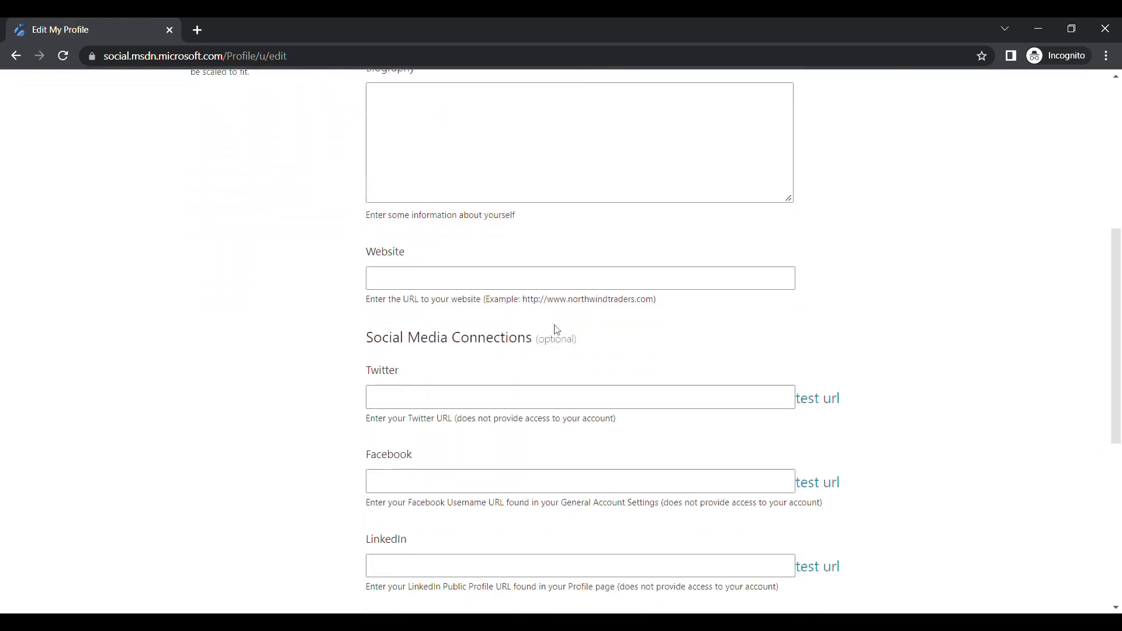
click(551, 290)
text(https://www.google.com)
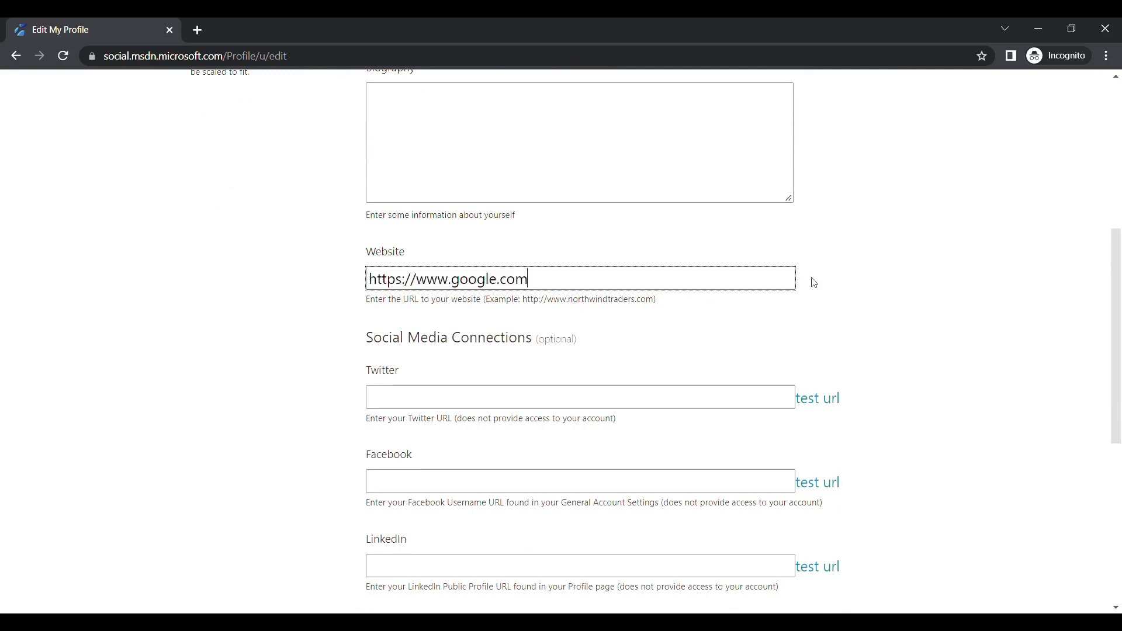
scroll(1119, 400, down, 4)
scroll(1119, 401, down, 2)
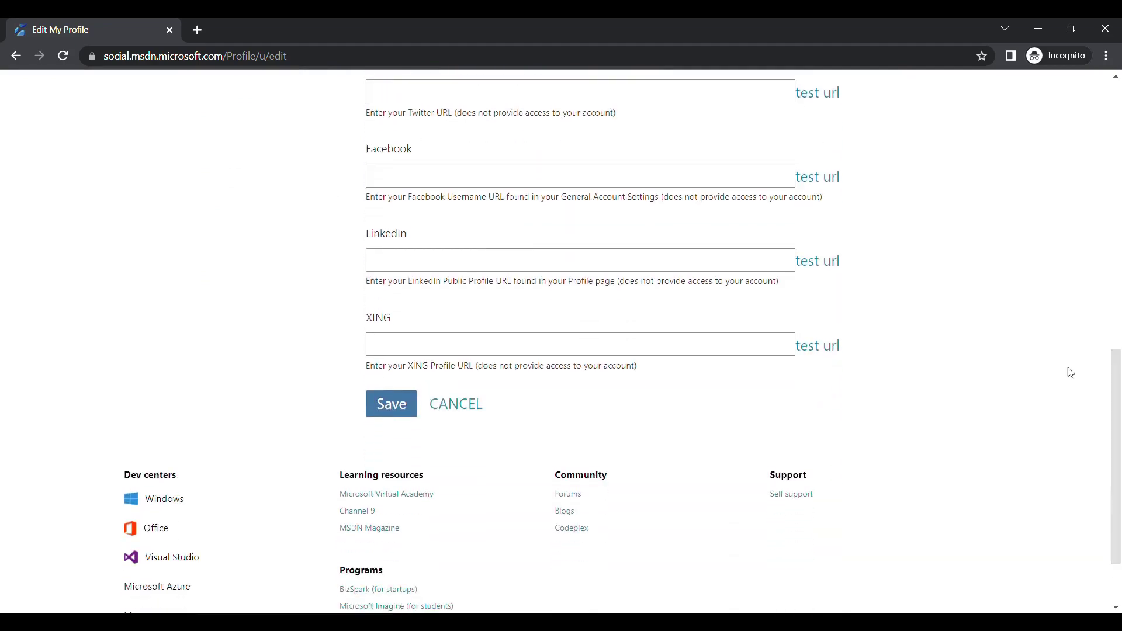
click(395, 409)
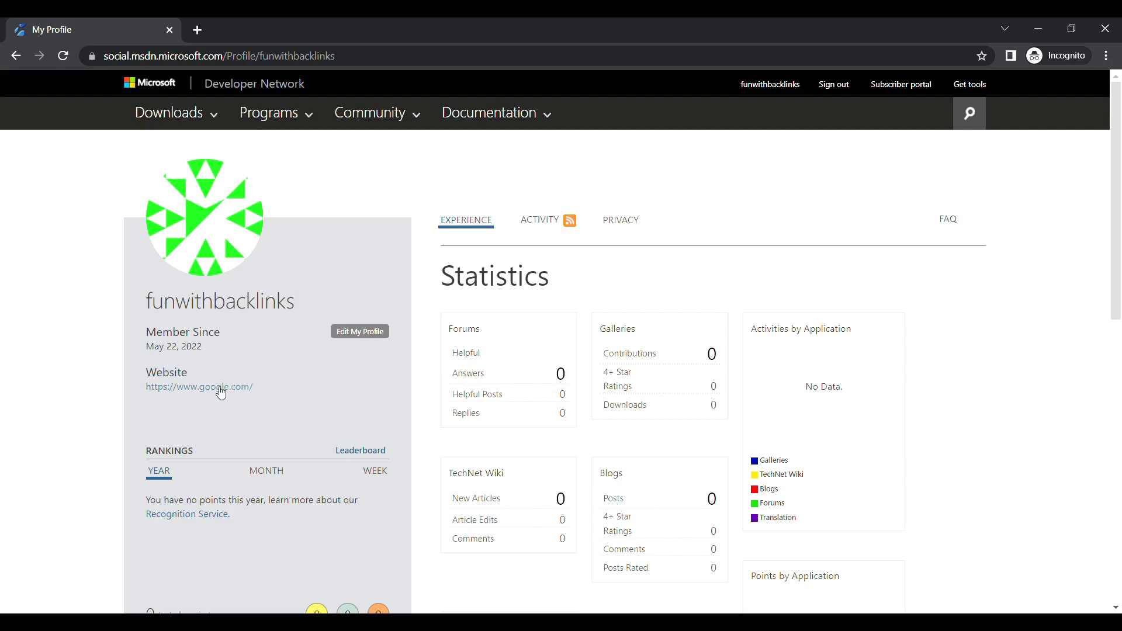
click(436, 59)
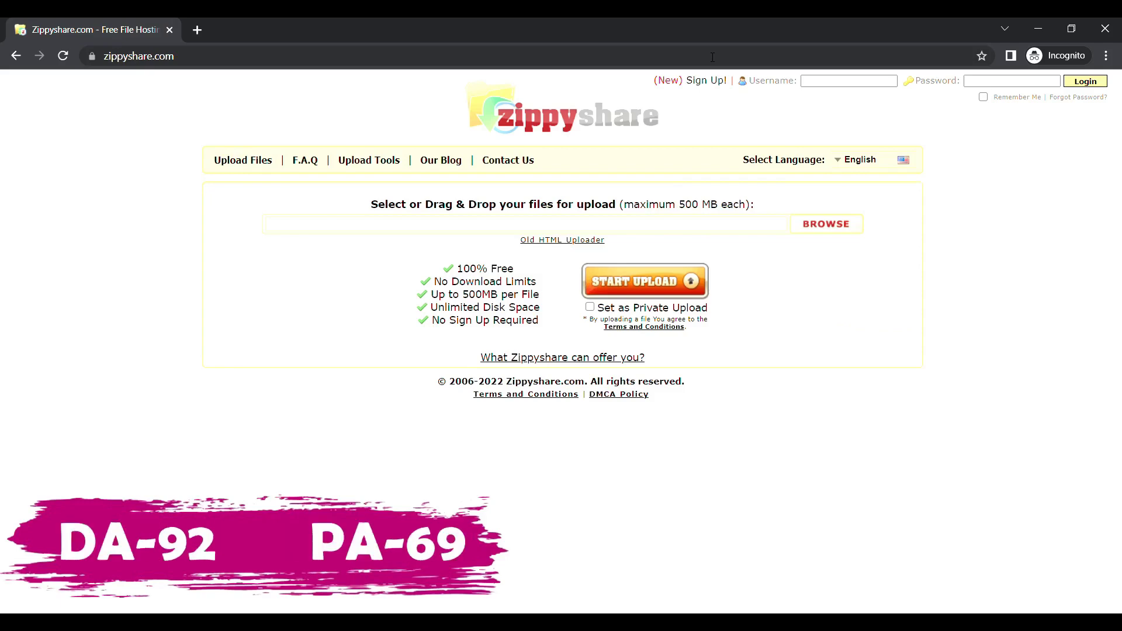
Create a Zippyshare account and go to its account settings.
click(711, 84)
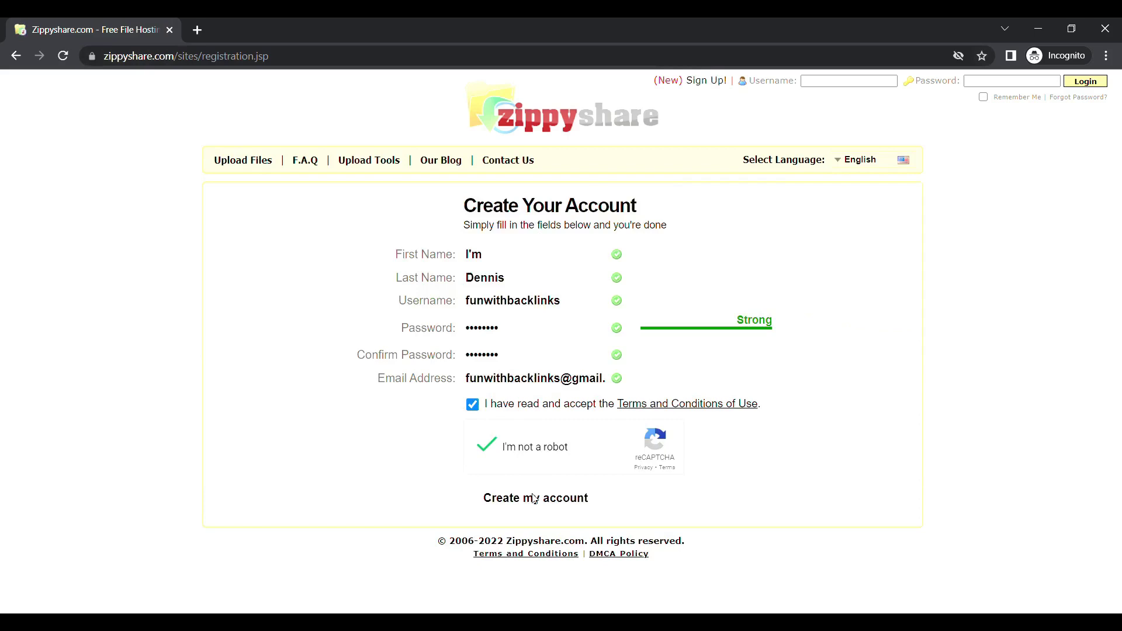
click(533, 499)
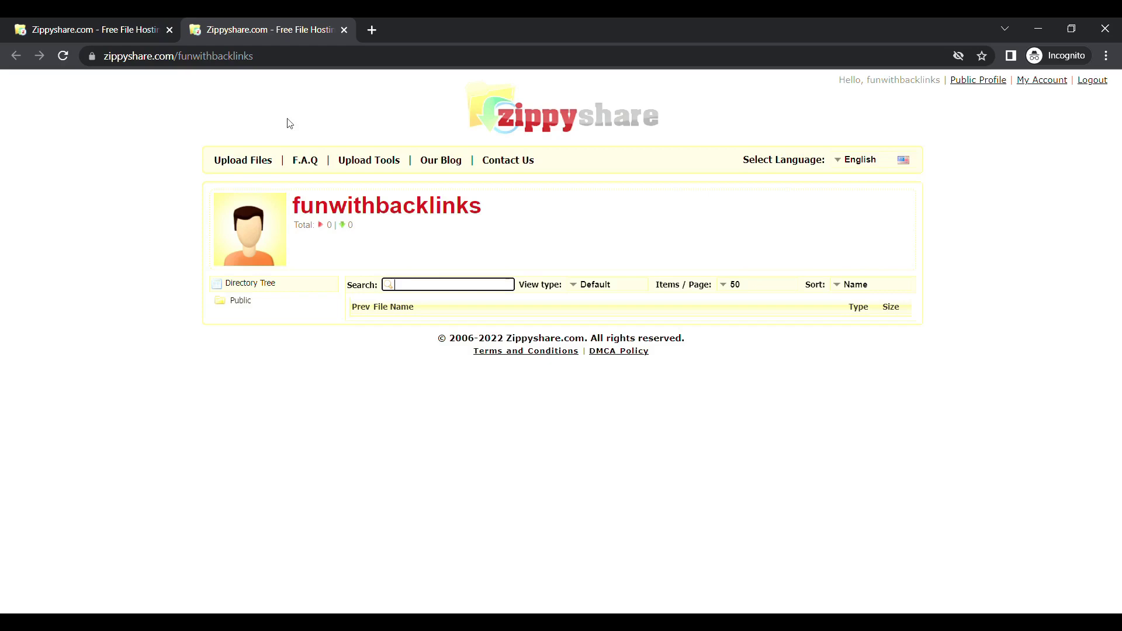
click(1032, 83)
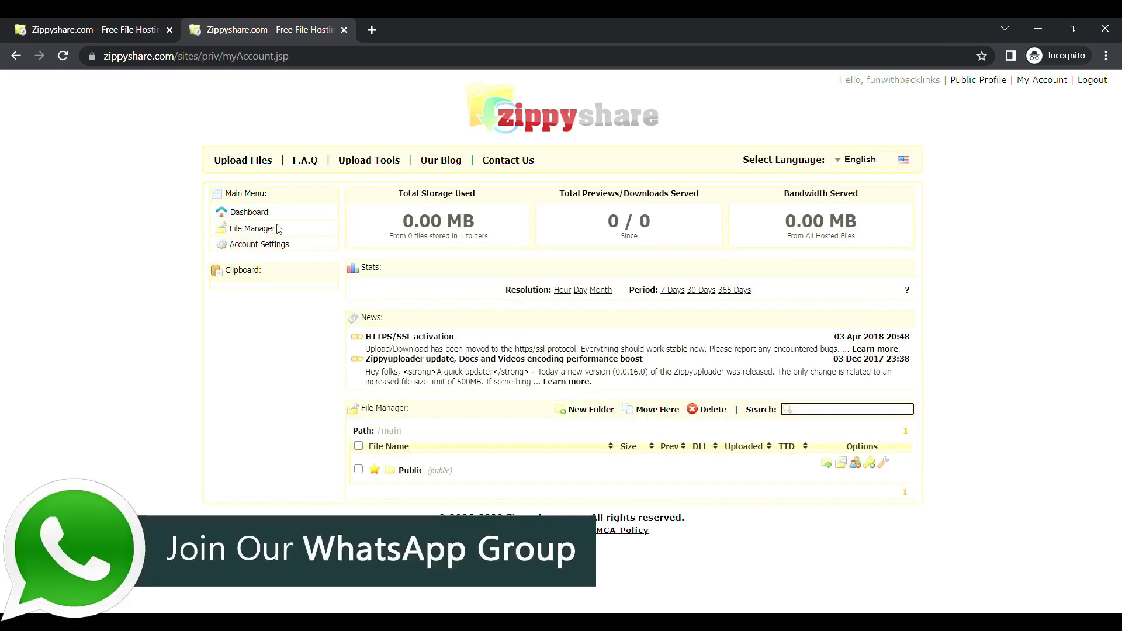
click(264, 246)
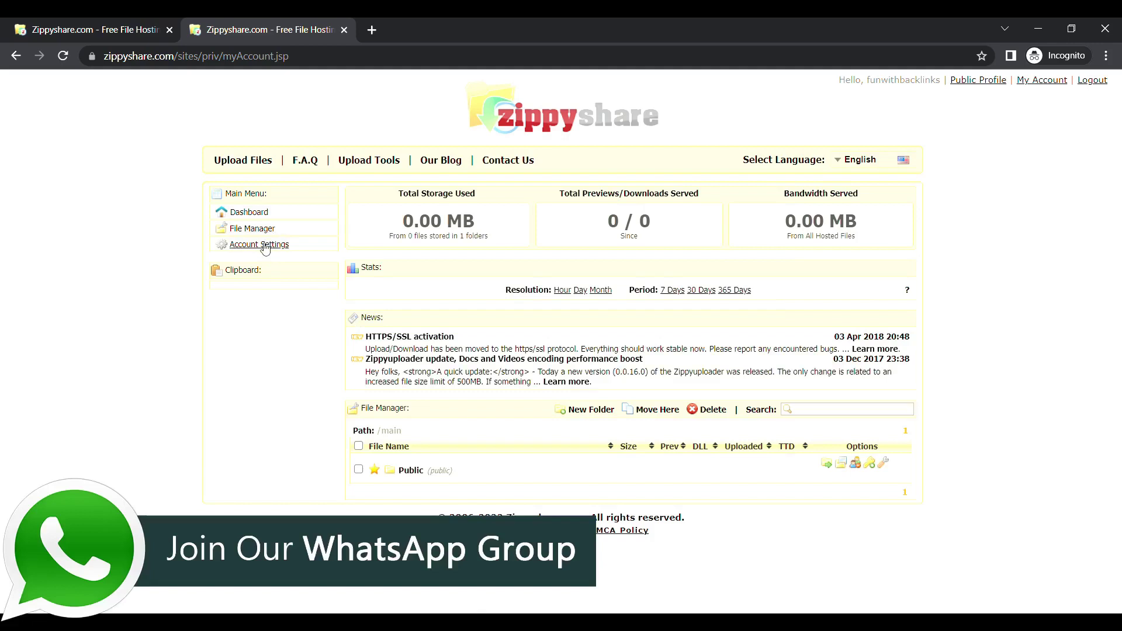
click(528, 432)
text(https://www.google.com)
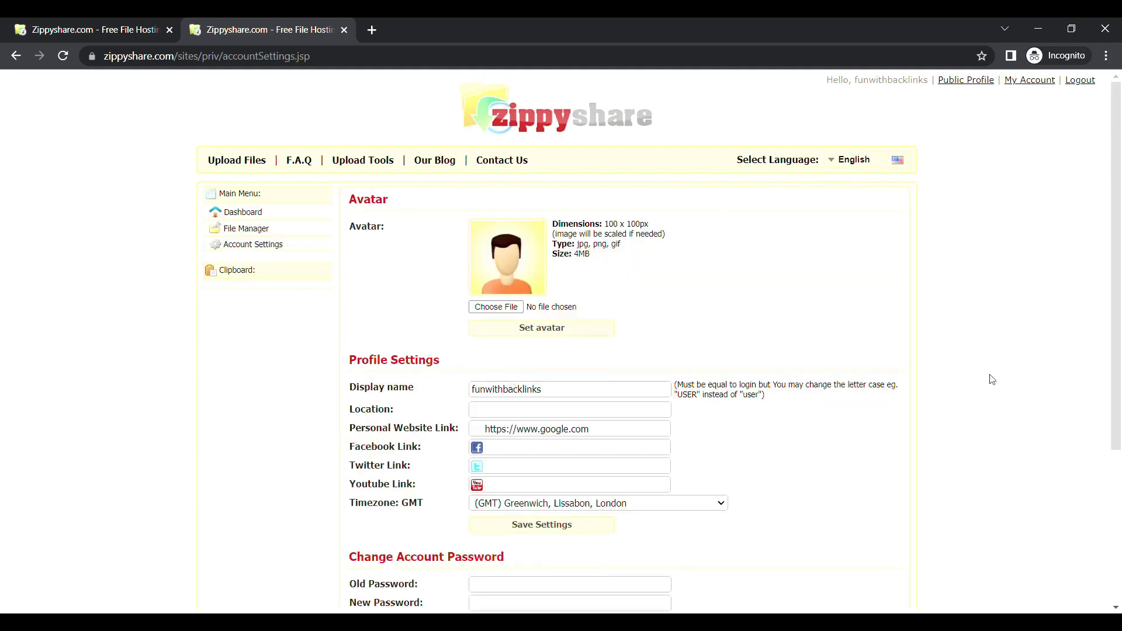
scroll(1117, 385, down, 2)
scroll(1119, 390, down, 2)
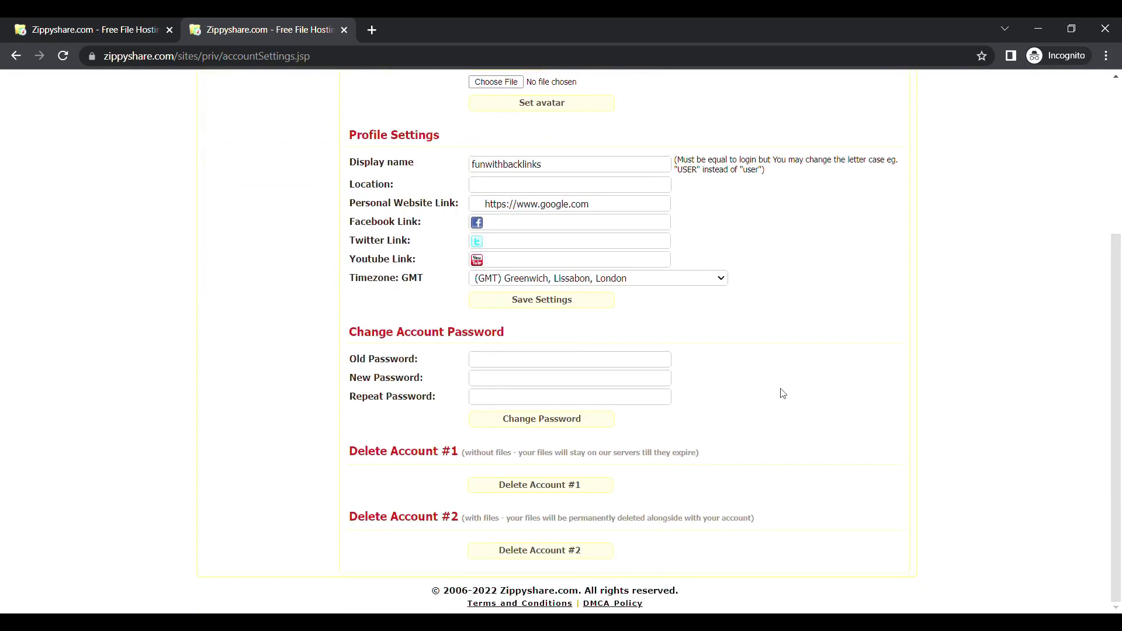
click(558, 304)
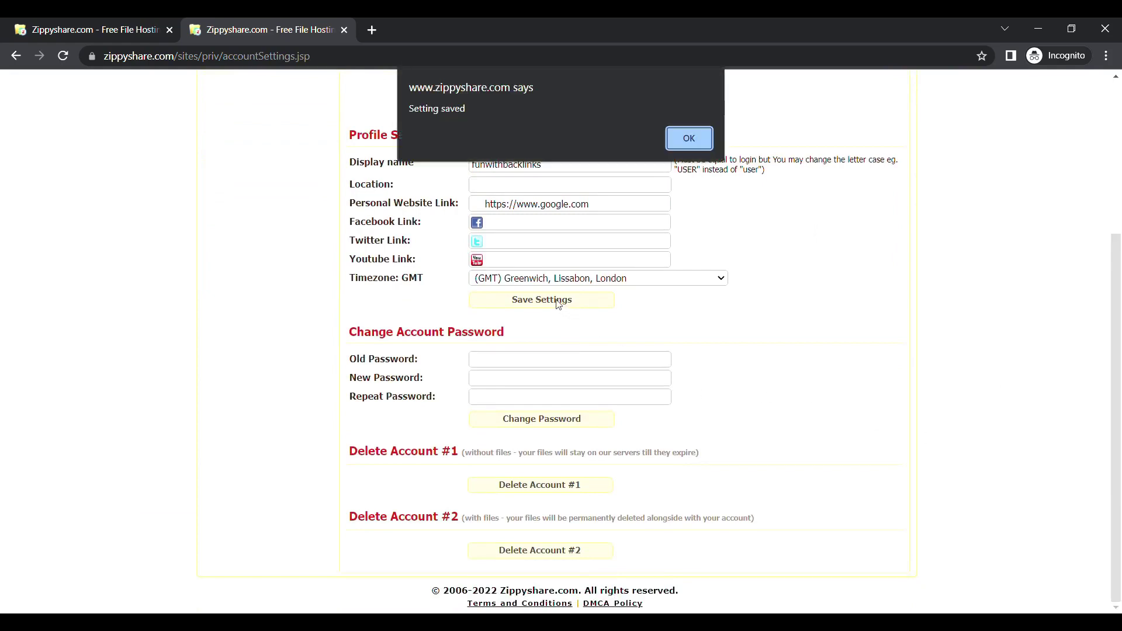
click(690, 141)
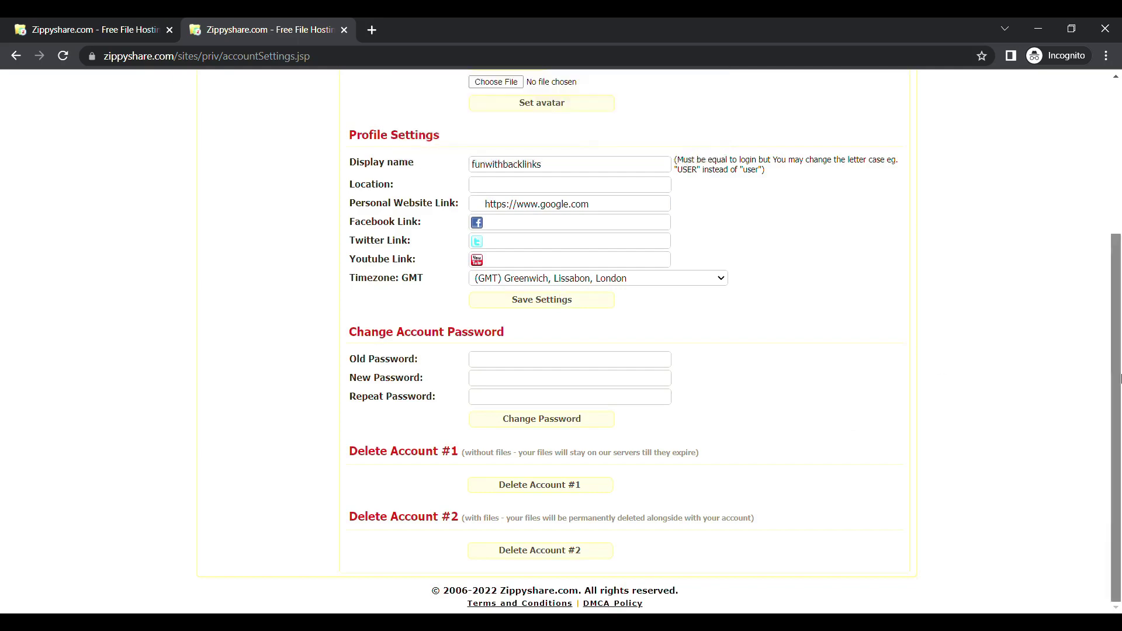
drag(1117, 379, 1117, 226)
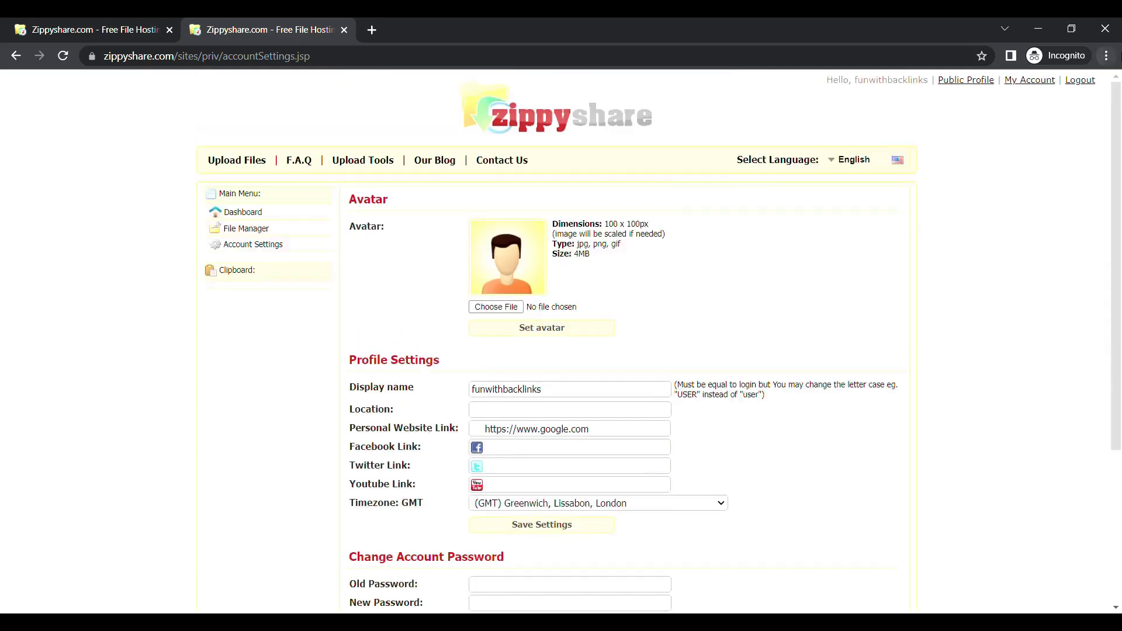
click(955, 80)
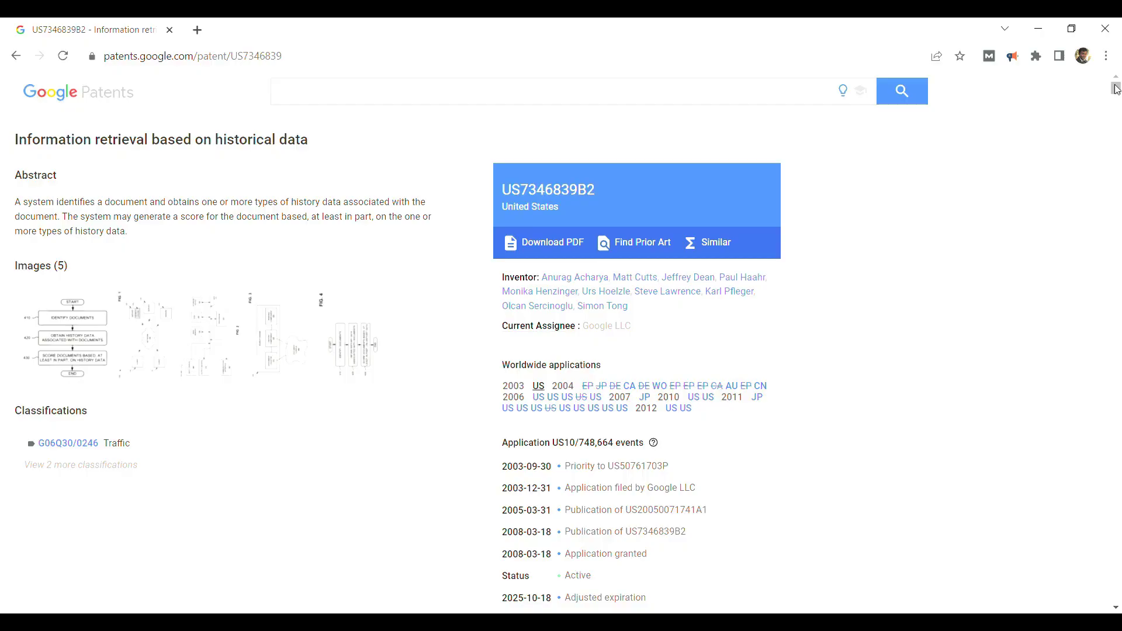
Scroll patent US7346839B2 down to its Domain-Related Information section.
drag(1116, 90, 1116, 228)
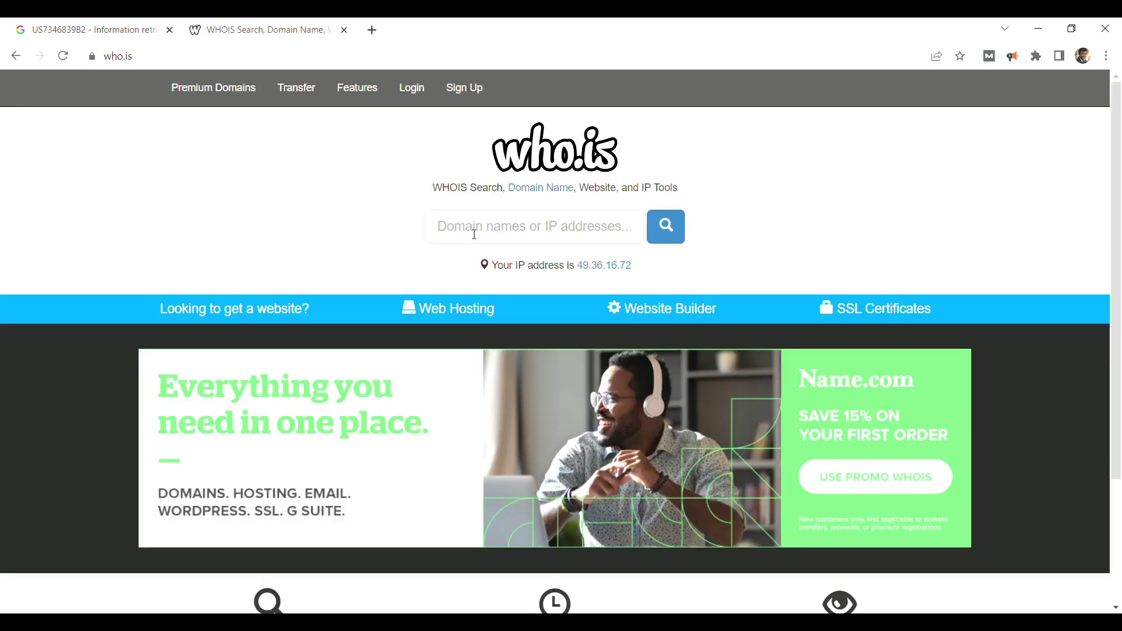
Run a who.is lookup for seekyourwayout.com and review its registration record.
click(474, 234)
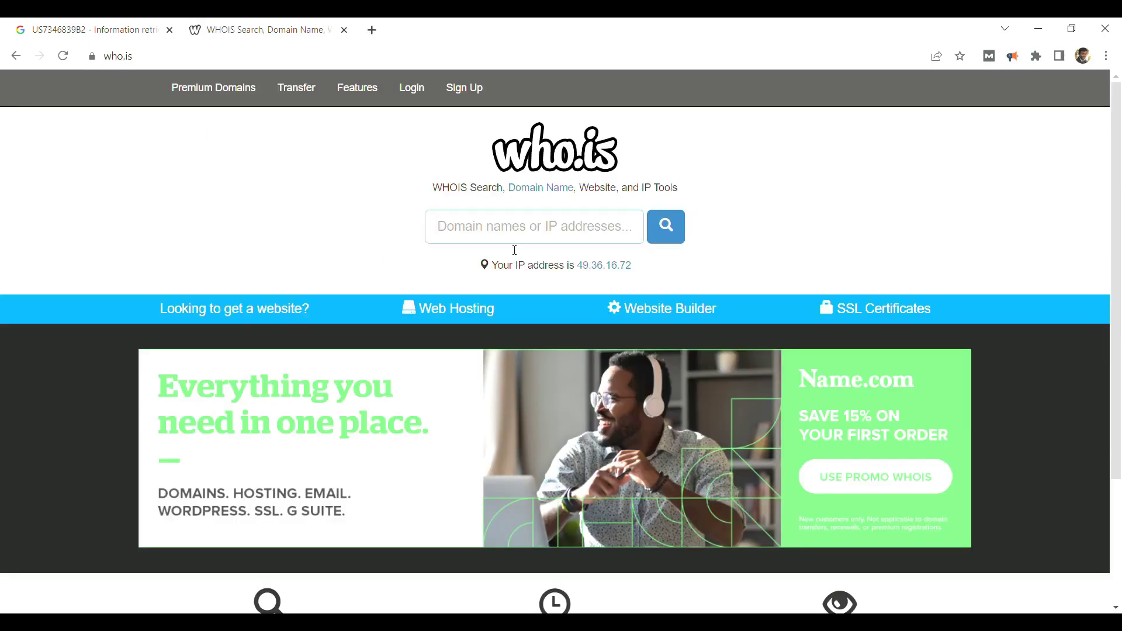
text(seekyourwayout.com)
key(Return)
scroll(1120, 316, down, 2)
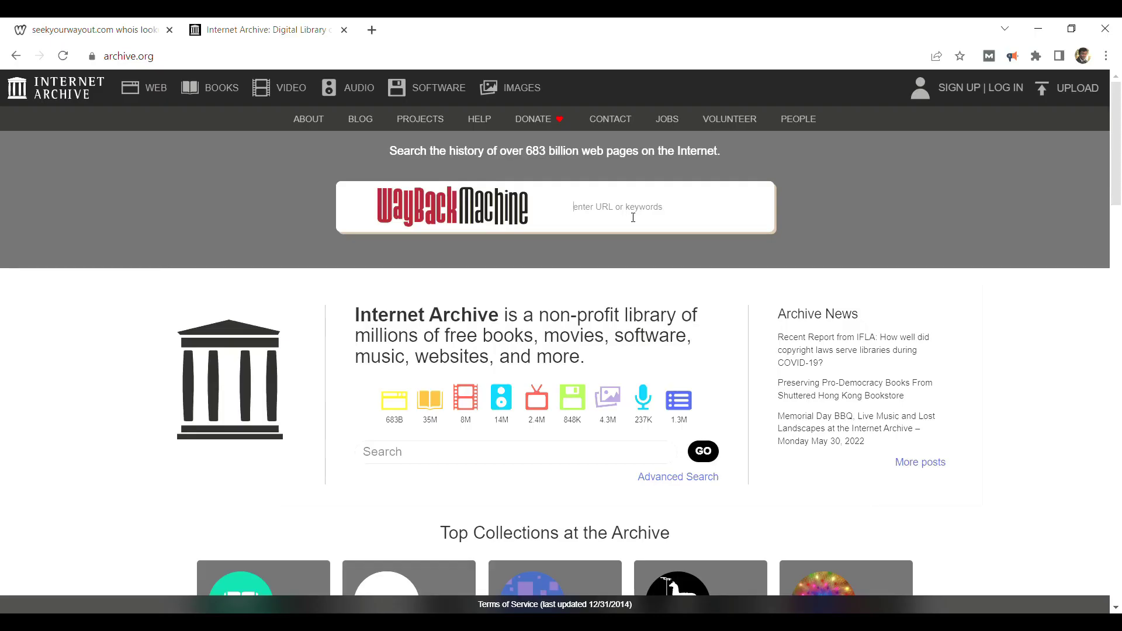
Search the Wayback Machine for seekyourwayout.com's archive history.
text(seekyourwayout.com)
key(Return)
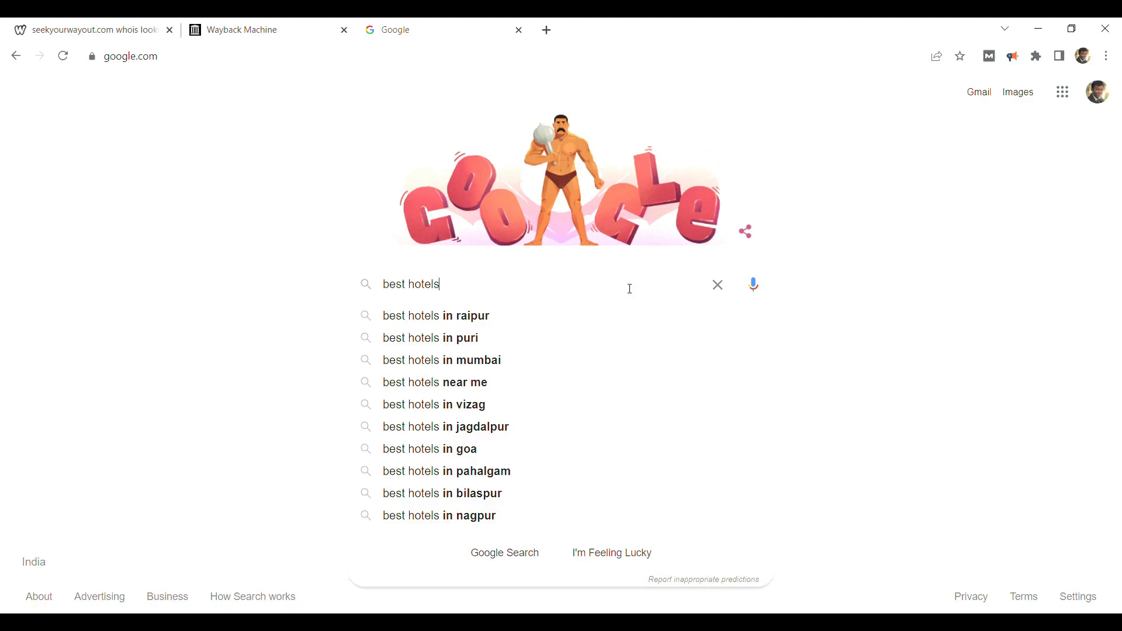
Search Google for 'best hotels' and open besthotels.com and besthosting.com in new tabs.
key(Return)
drag(1117, 131, 1120, 446)
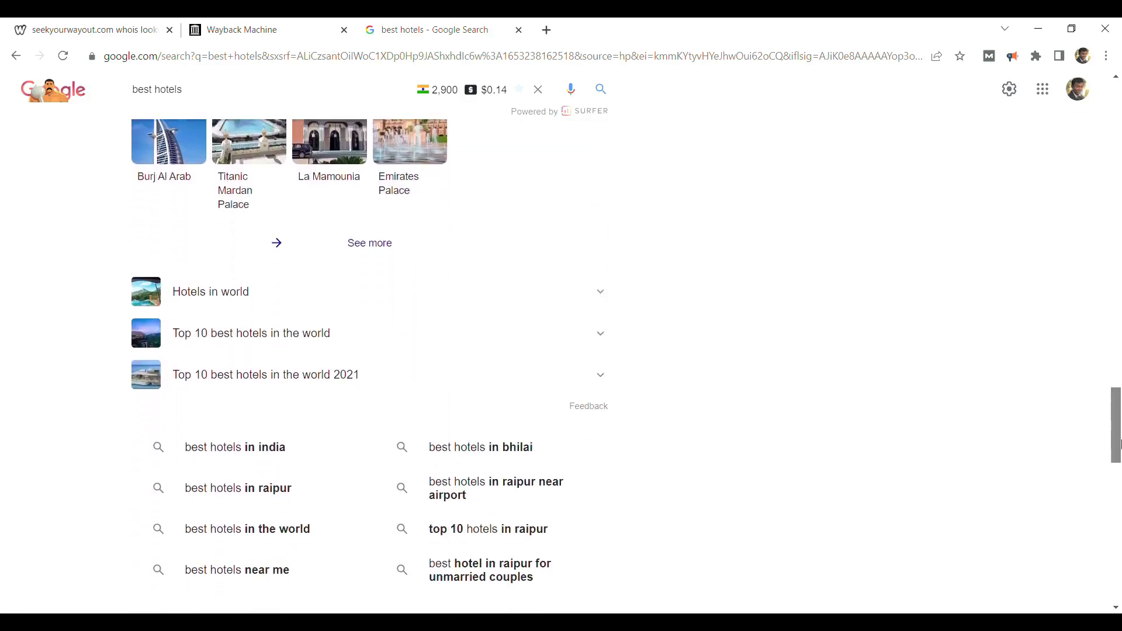
click(555, 37)
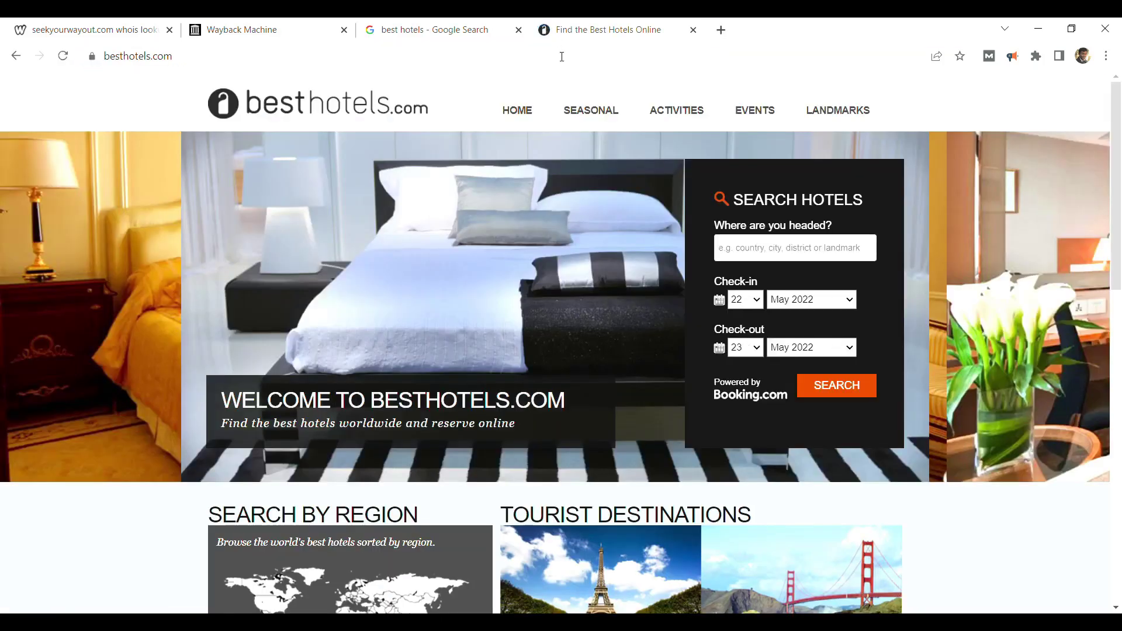
click(722, 29)
text(besthosting.com)
key(Return)
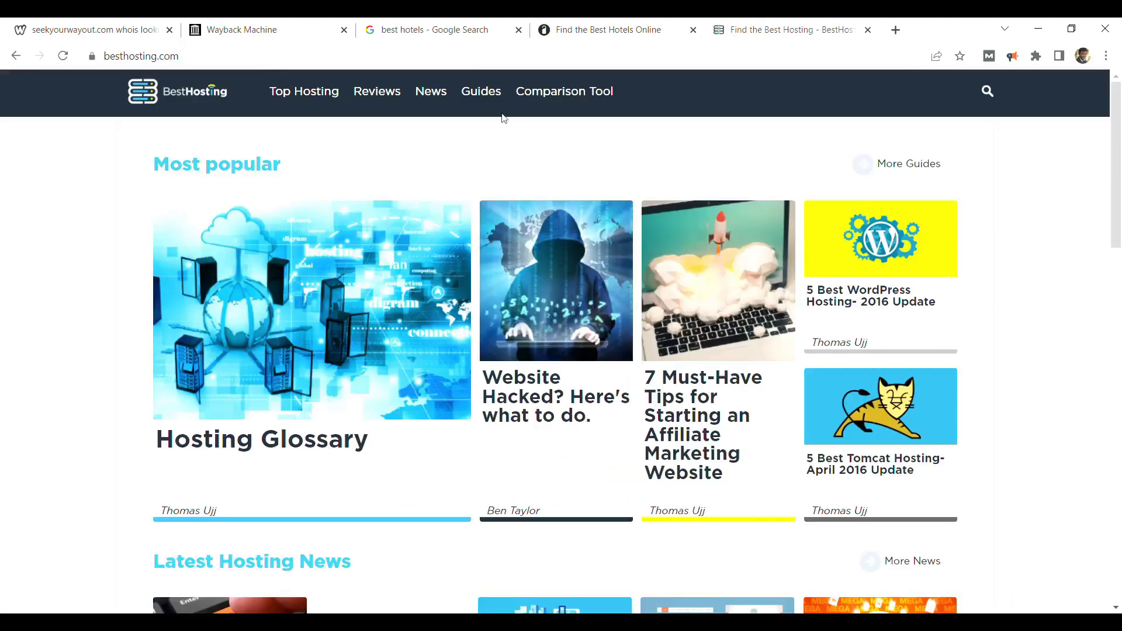
Change the search to 'best hosting' and scroll through the results.
click(436, 26)
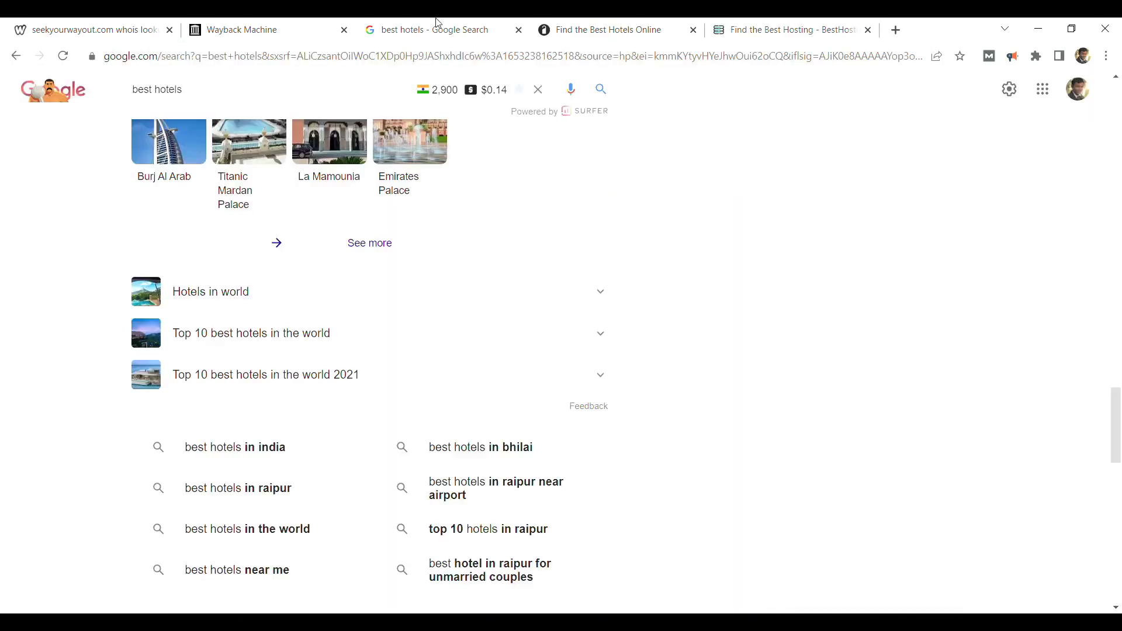
click(364, 93)
key(BackSpace)
key(BackSpace)
key(BackSpace)
key(BackSpace)
key(BackSpace)
key(BackSpace)
text(hosting)
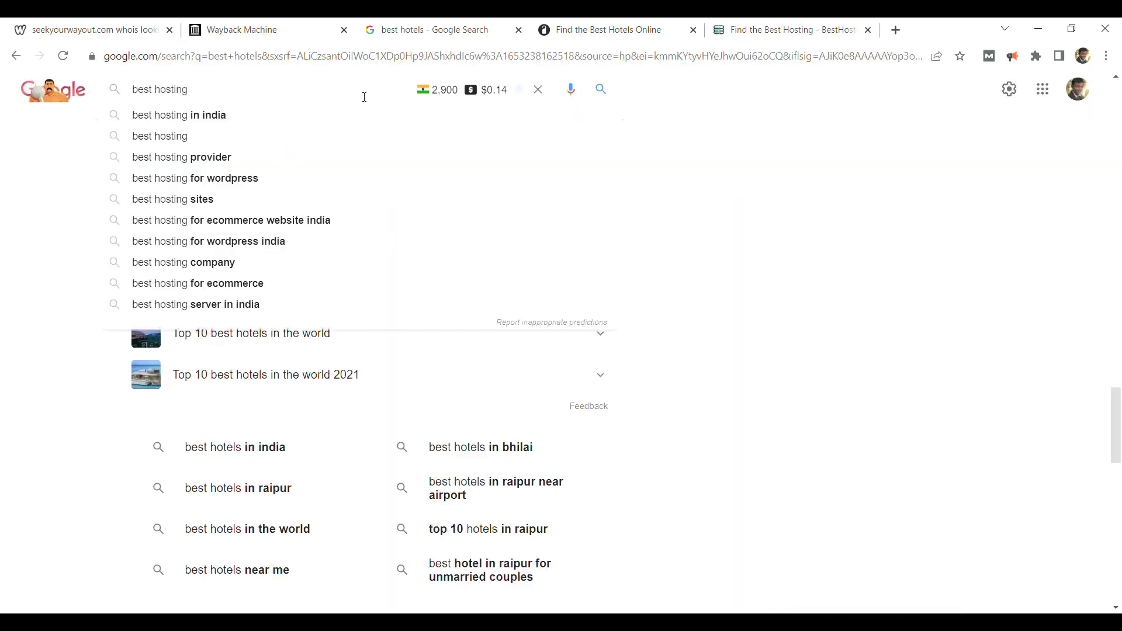
key(Return)
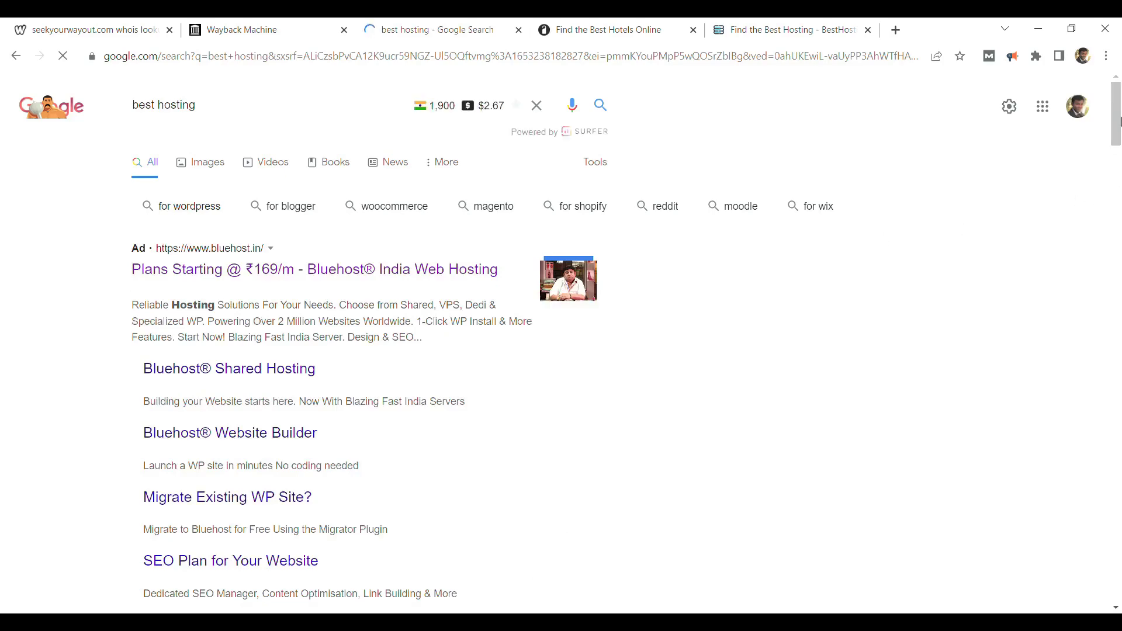
scroll(1117, 162, down, 7)
drag(1117, 162, 1118, 462)
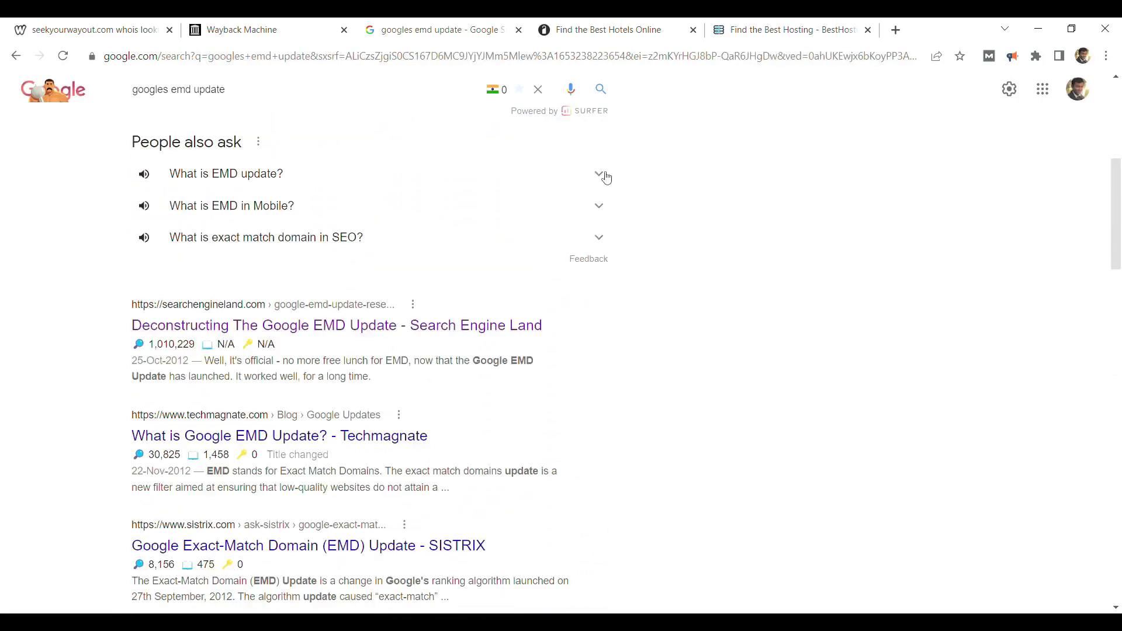
Expand the 'What is EMD update?' answer and highlight the 'For quite a while…' paragraph about ranking top 3 without backlinks.
click(602, 175)
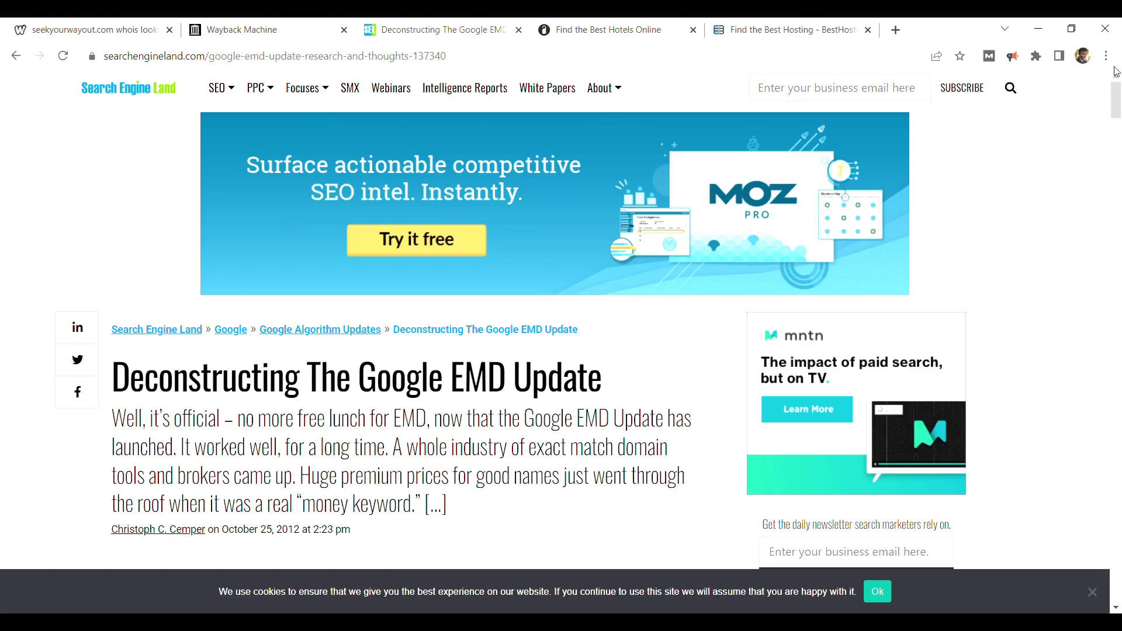
drag(1116, 102, 1118, 129)
drag(535, 395, 107, 382)
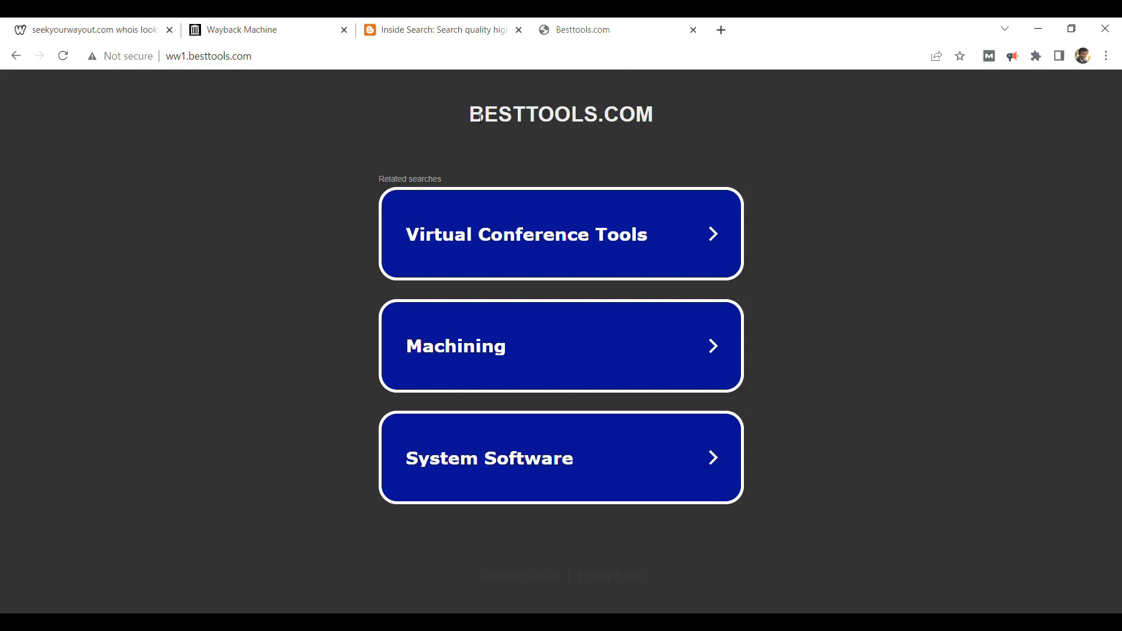
Highlight the BESTTOOLS.COM heading, then the Inside Search post's new 'parked domain' classifier description.
drag(471, 114, 663, 115)
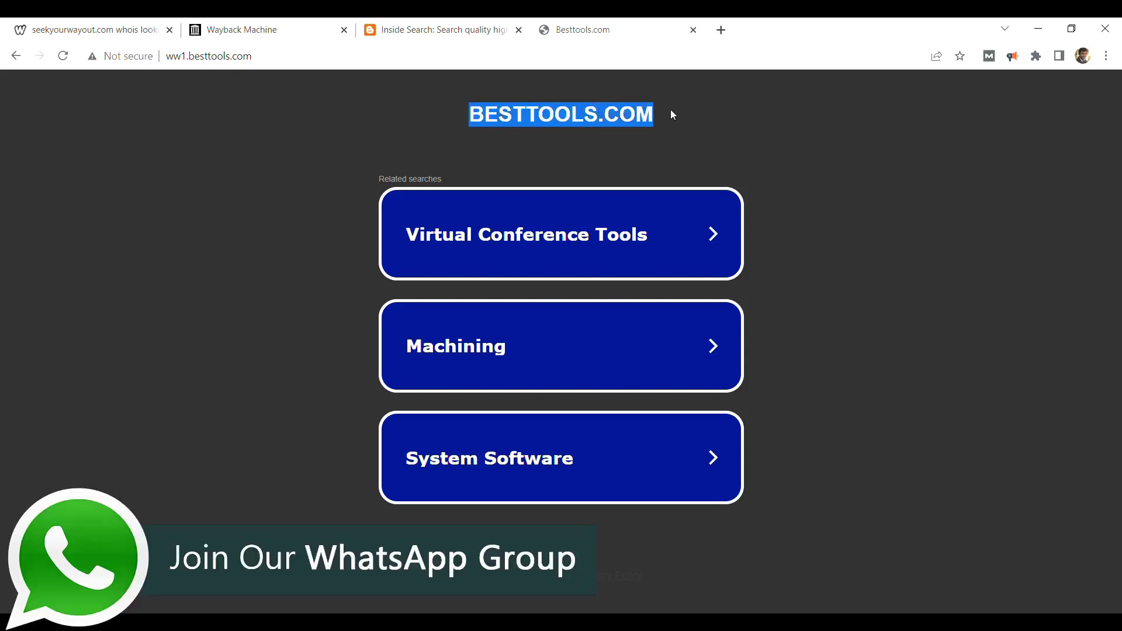
click(425, 25)
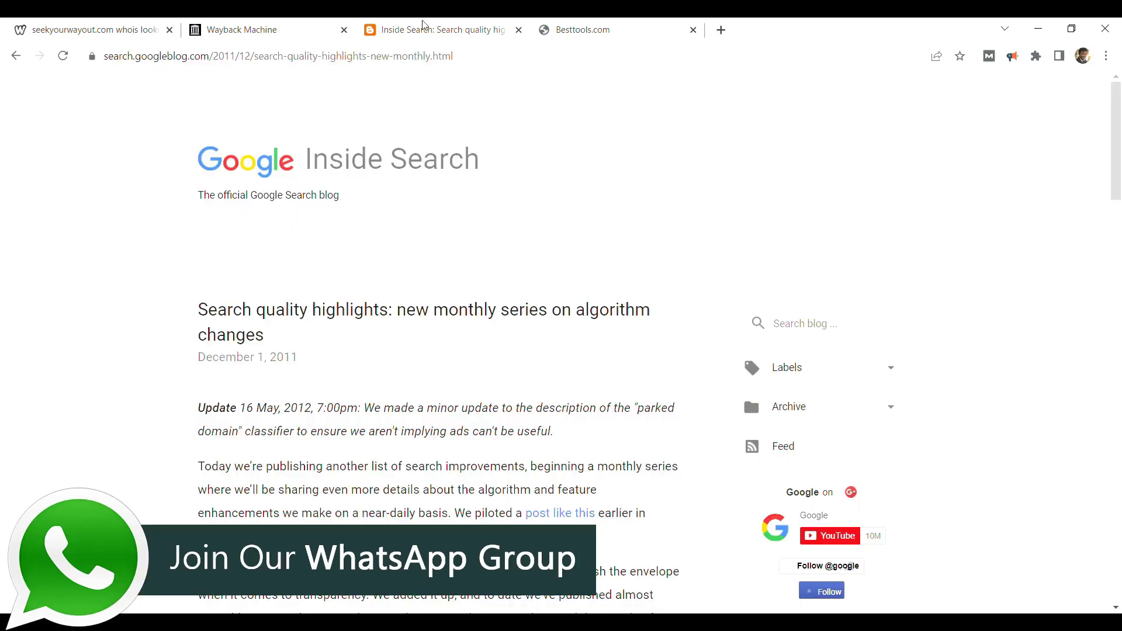
drag(1116, 120, 1120, 325)
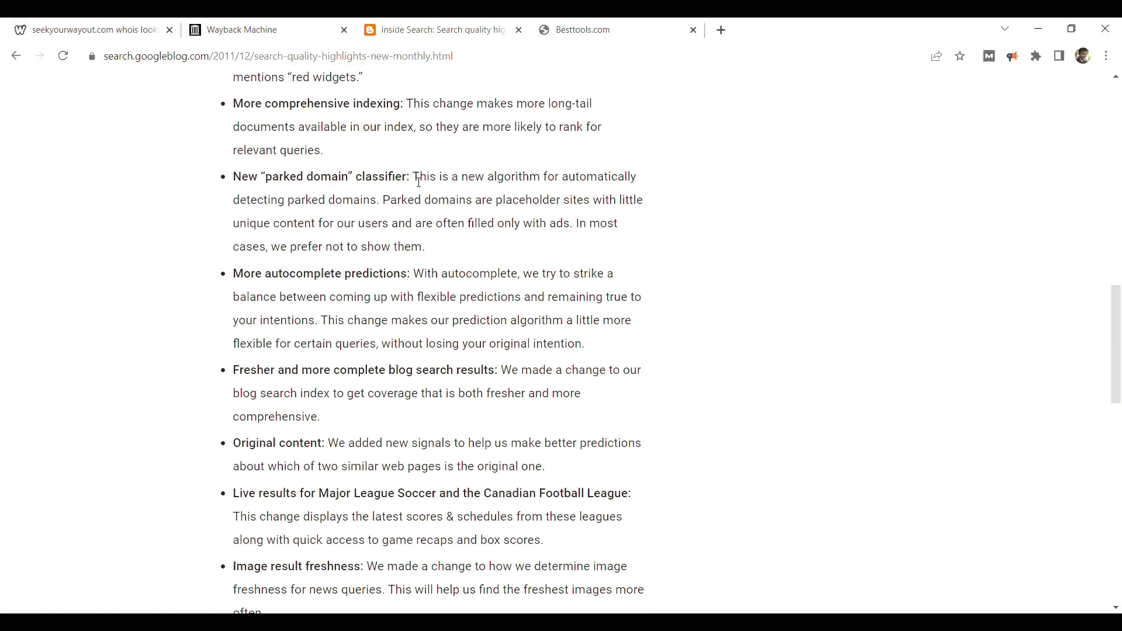
drag(419, 177, 440, 245)
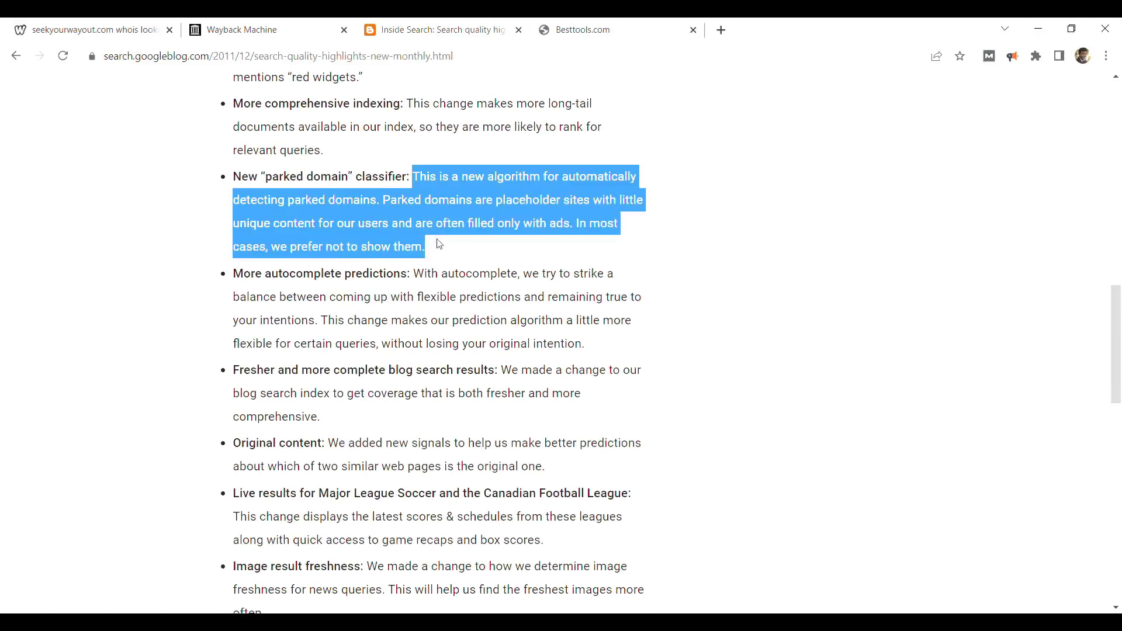